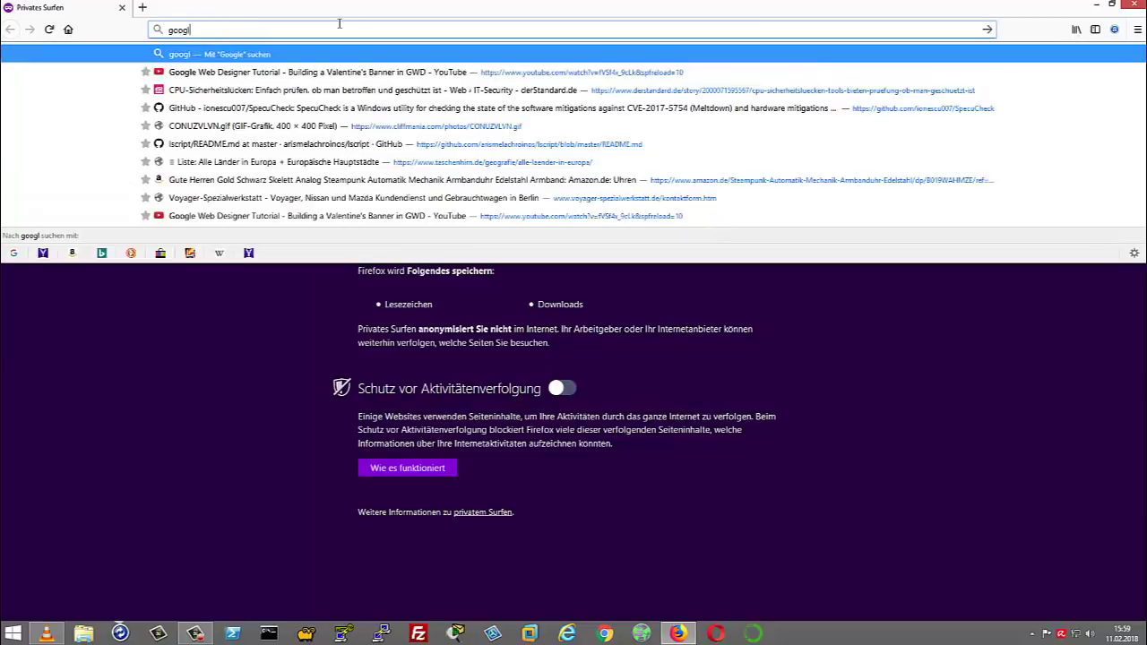
Step: Search Google for "lan video player" and open VideoLAN's German VLC media player page from the results
{"action": "key", "text": "Return"}
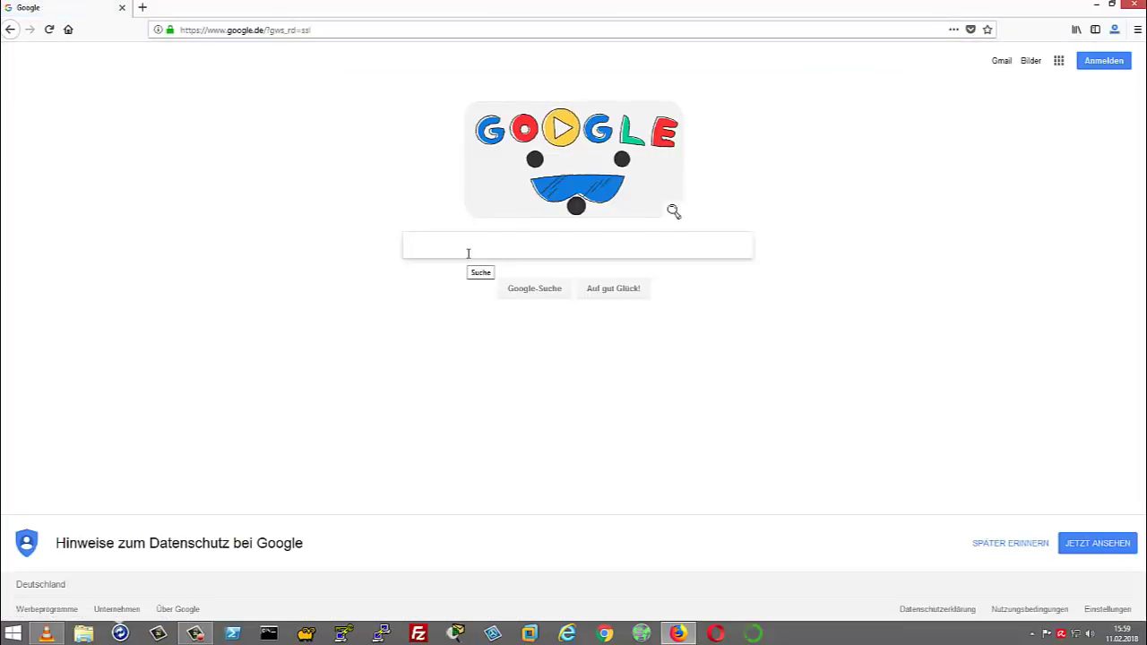
{"action": "type", "text": "lan"}
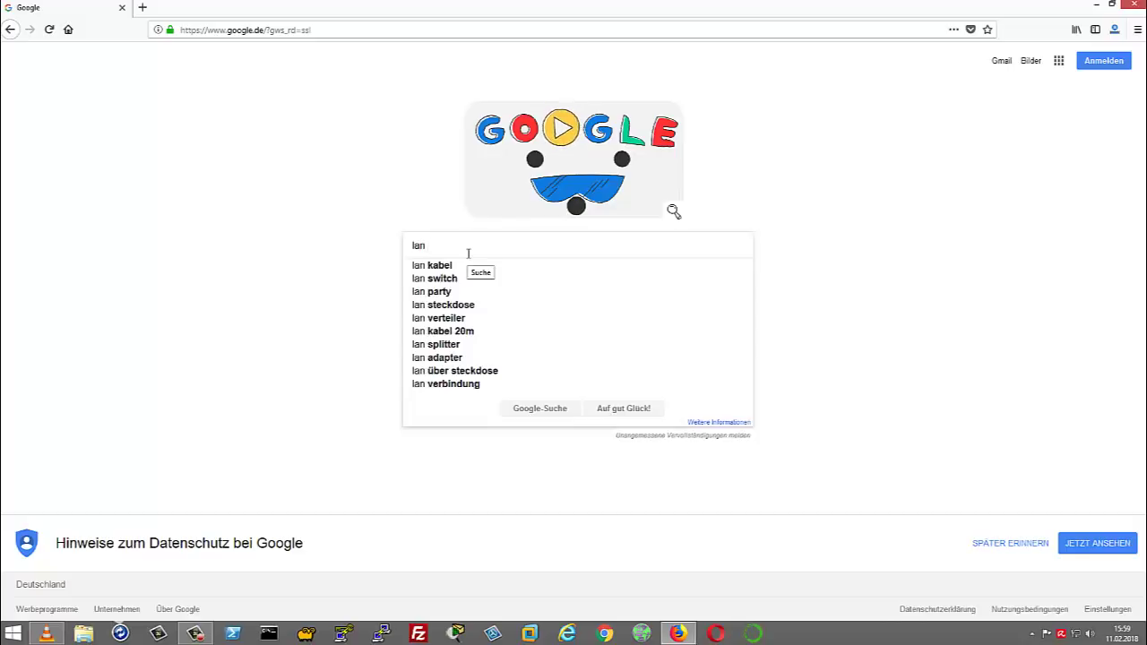
{"action": "type", "text": " e"}
{"action": "key", "text": "BackSpace"}
{"action": "type", "text": "video"}
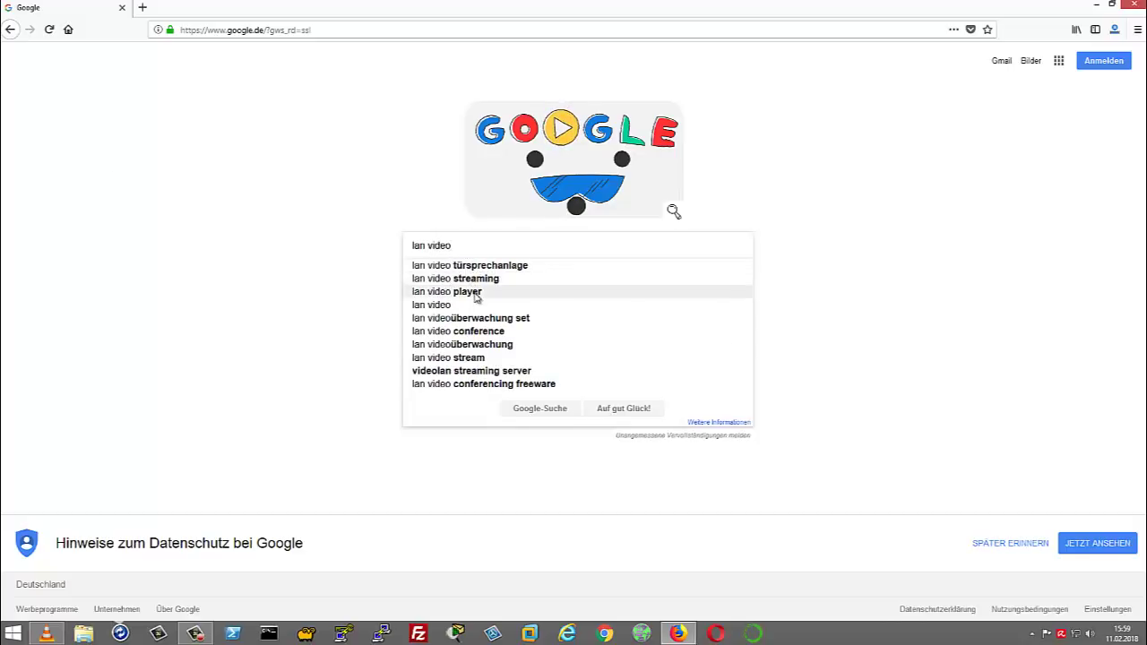
{"action": "left_click", "coordinate": [459, 292]}
{"action": "left_click", "coordinate": [182, 428]}
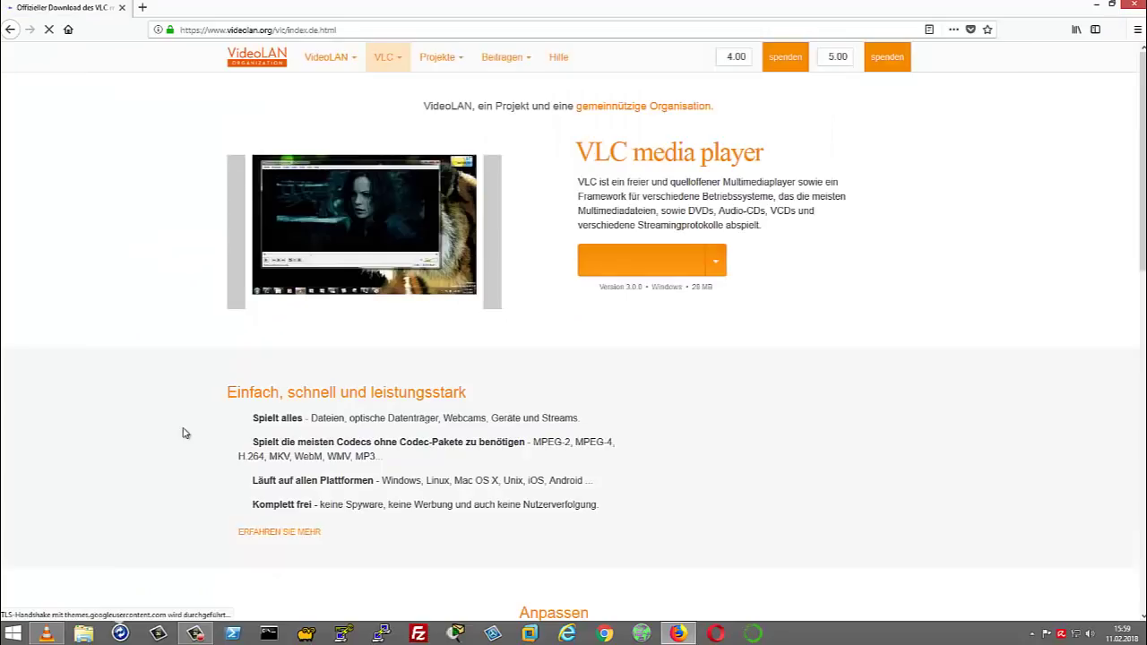
Step: Examine the VLC media player page's description, download options and feature summary
{"action": "mouse_move", "coordinate": [562, 82]}
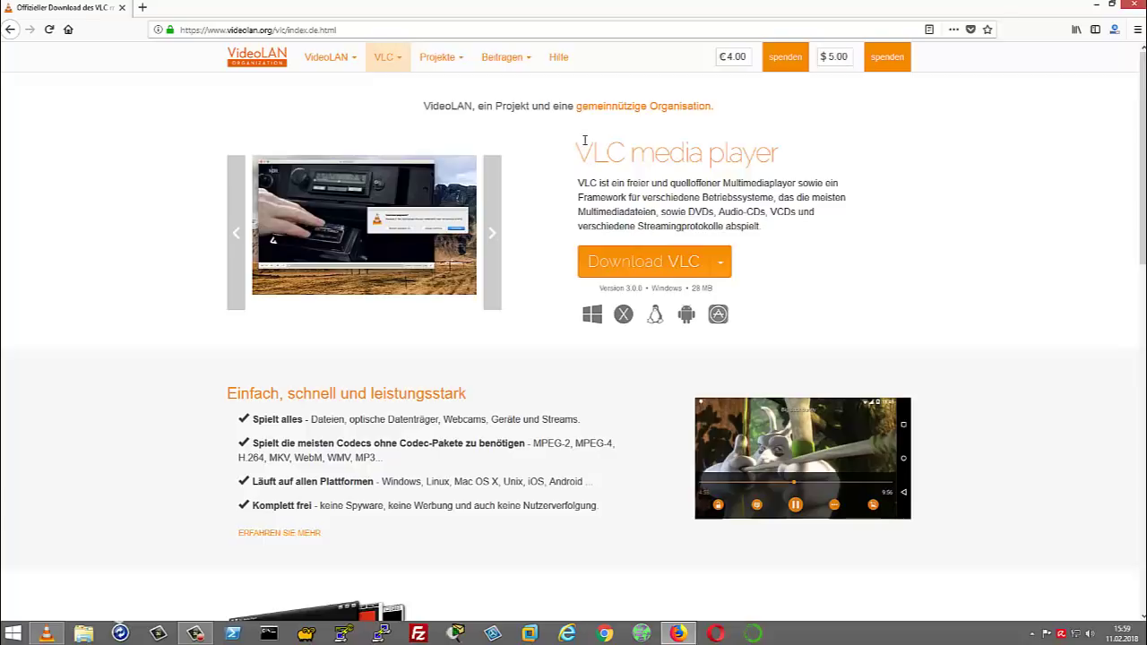
{"action": "left_click_drag", "start_coordinate": [580, 183], "coordinate": [722, 183]}
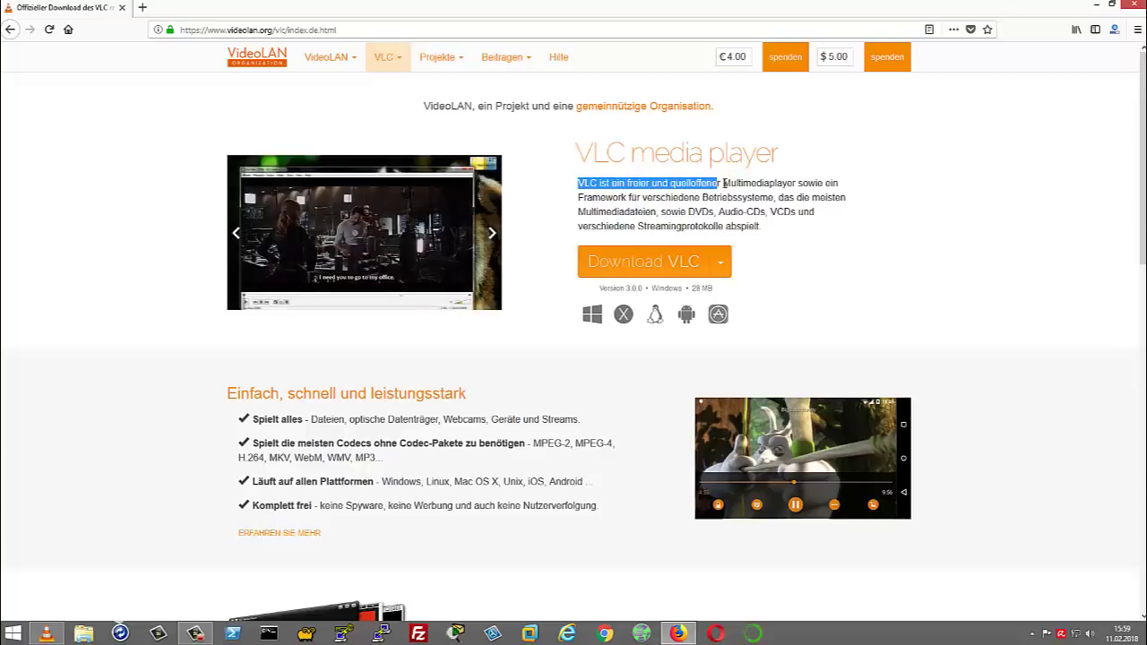
{"action": "scroll", "coordinate": [723, 182], "scroll_direction": "down", "scroll_amount": 2}
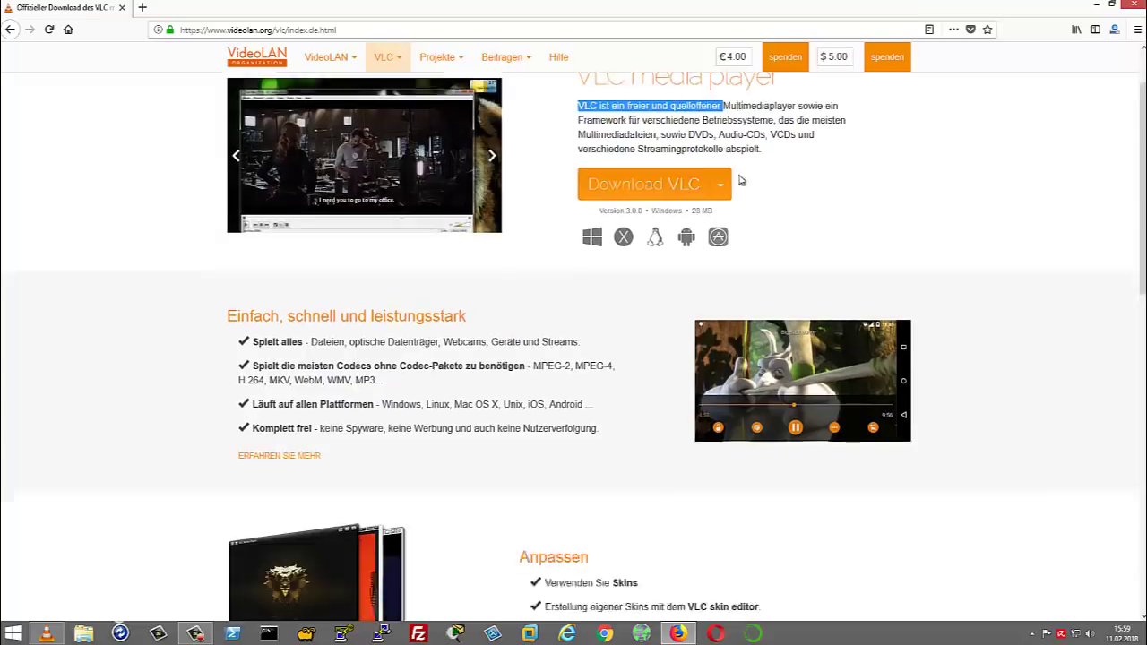
{"action": "scroll", "coordinate": [739, 180], "scroll_direction": "up", "scroll_amount": 2}
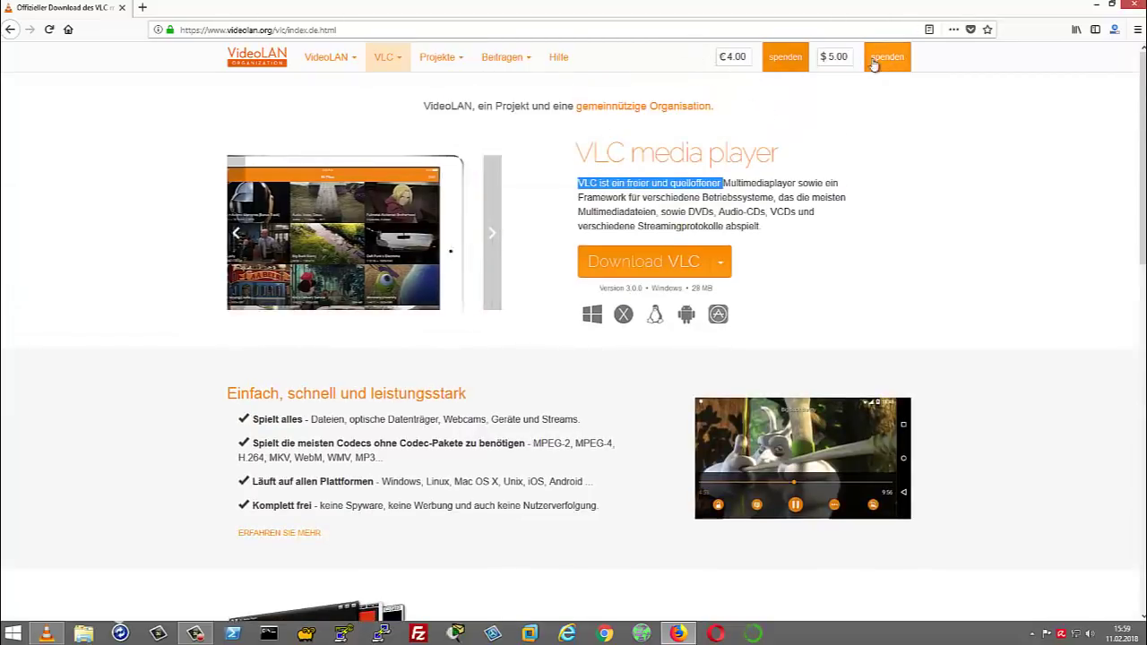
{"action": "left_click", "coordinate": [737, 194]}
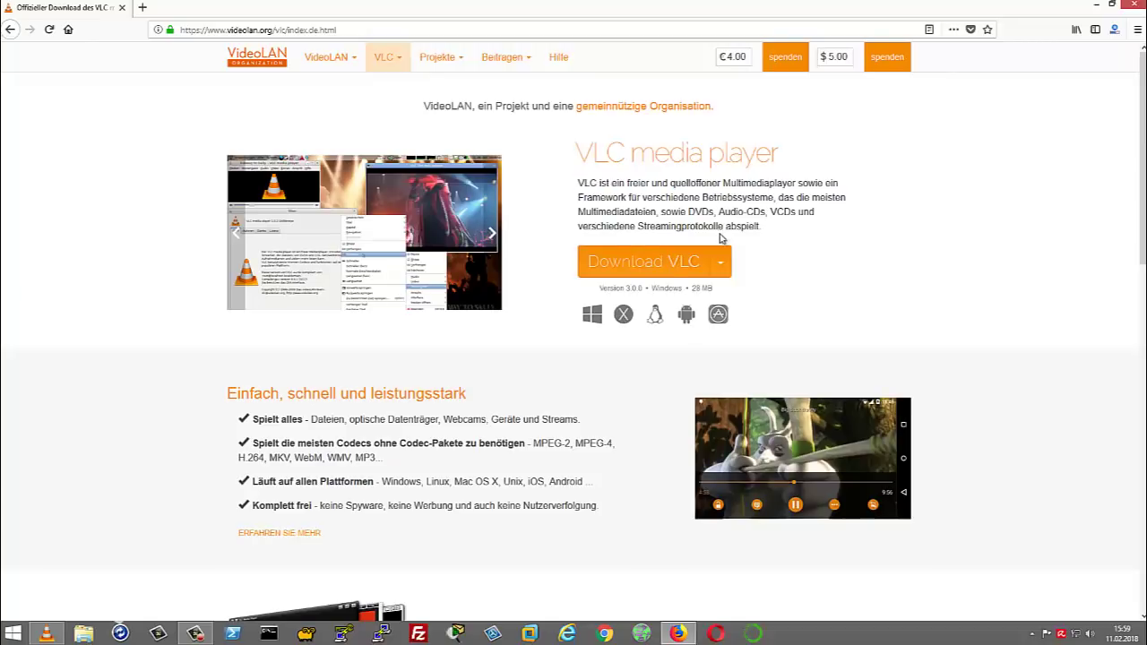
{"action": "scroll", "coordinate": [708, 203], "scroll_direction": "down", "scroll_amount": 3}
{"action": "scroll", "coordinate": [770, 148], "scroll_direction": "up", "scroll_amount": 3}
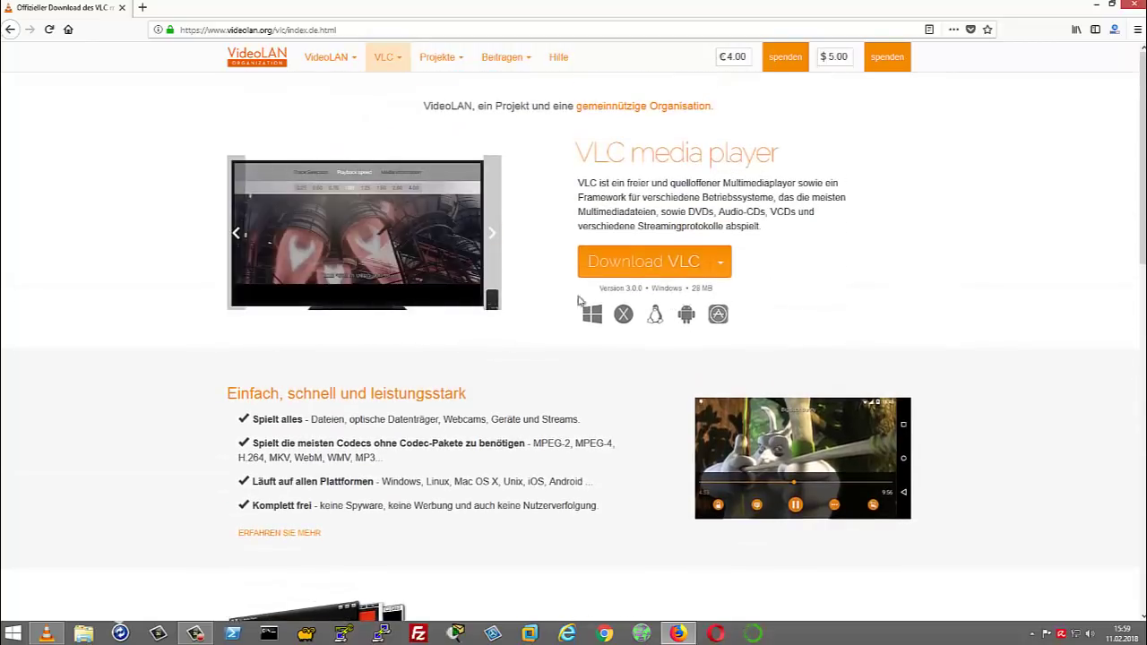
{"action": "scroll", "coordinate": [621, 258], "scroll_direction": "down", "scroll_amount": 4}
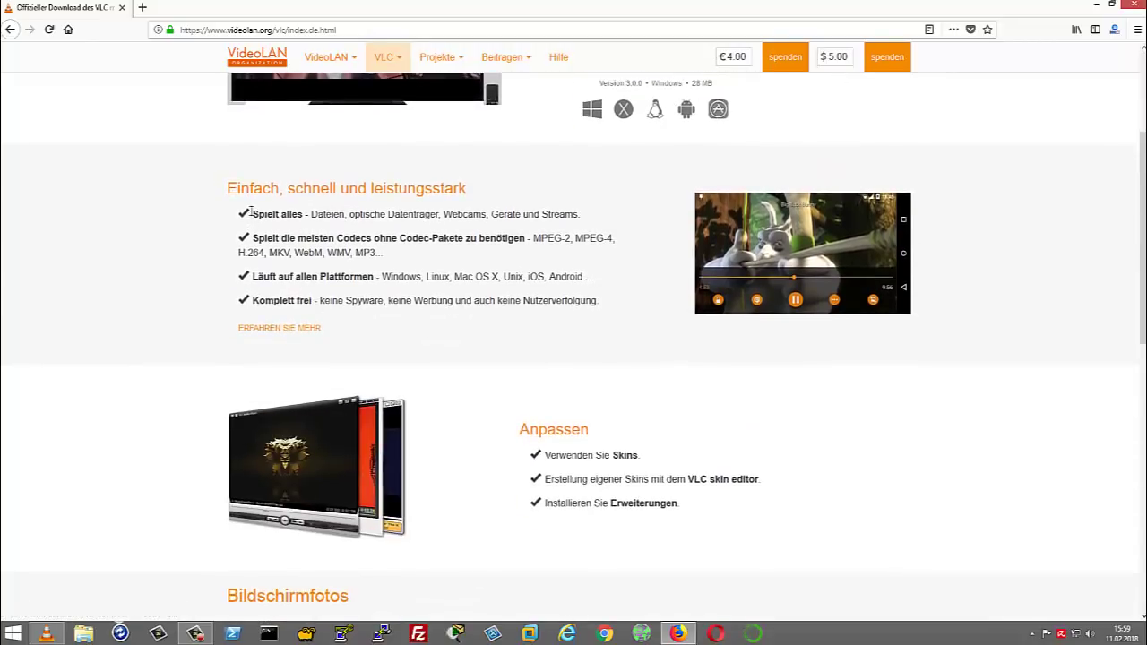
{"action": "scroll", "coordinate": [465, 249], "scroll_direction": "up", "scroll_amount": 4}
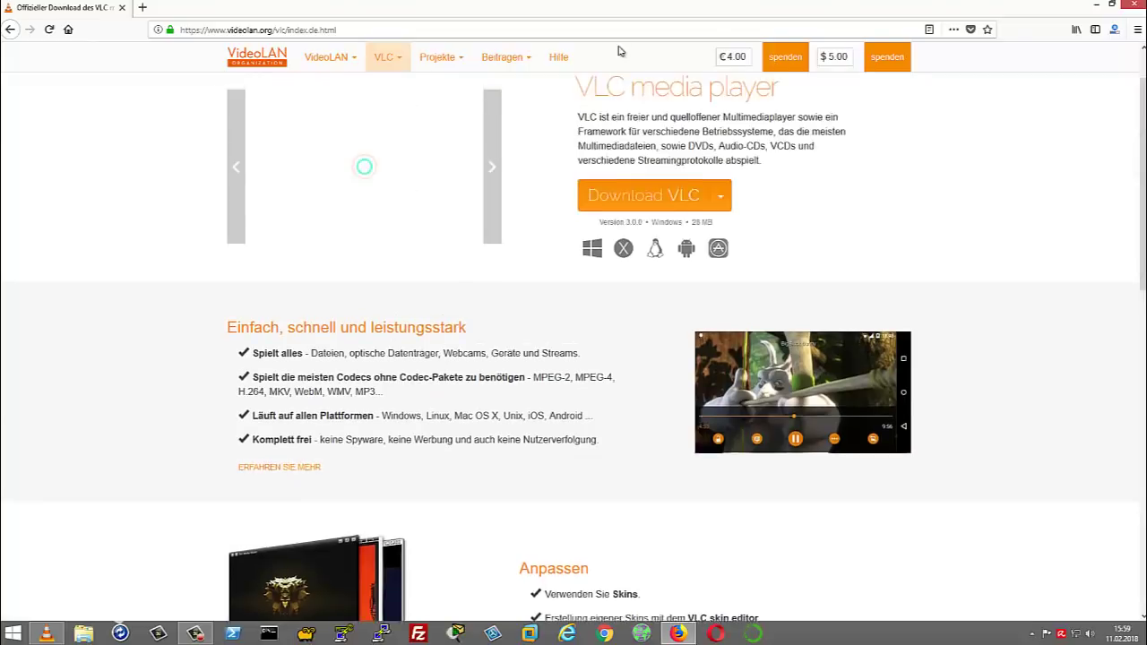
{"action": "scroll", "coordinate": [425, 279], "scroll_direction": "down", "scroll_amount": 4}
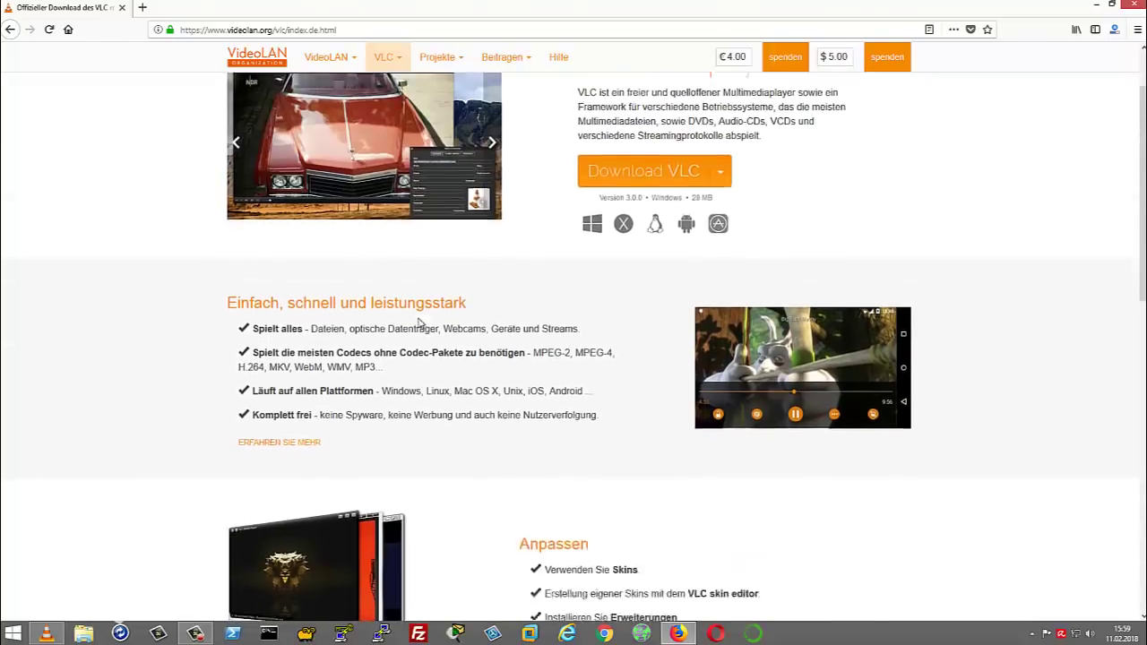
Step: Open the detailed VLC features page and review the supported formats
{"action": "left_click_drag", "start_coordinate": [302, 307], "coordinate": [409, 302]}
{"action": "left_click", "coordinate": [286, 330]}
{"action": "scroll", "coordinate": [592, 220], "scroll_direction": "down", "scroll_amount": 18}
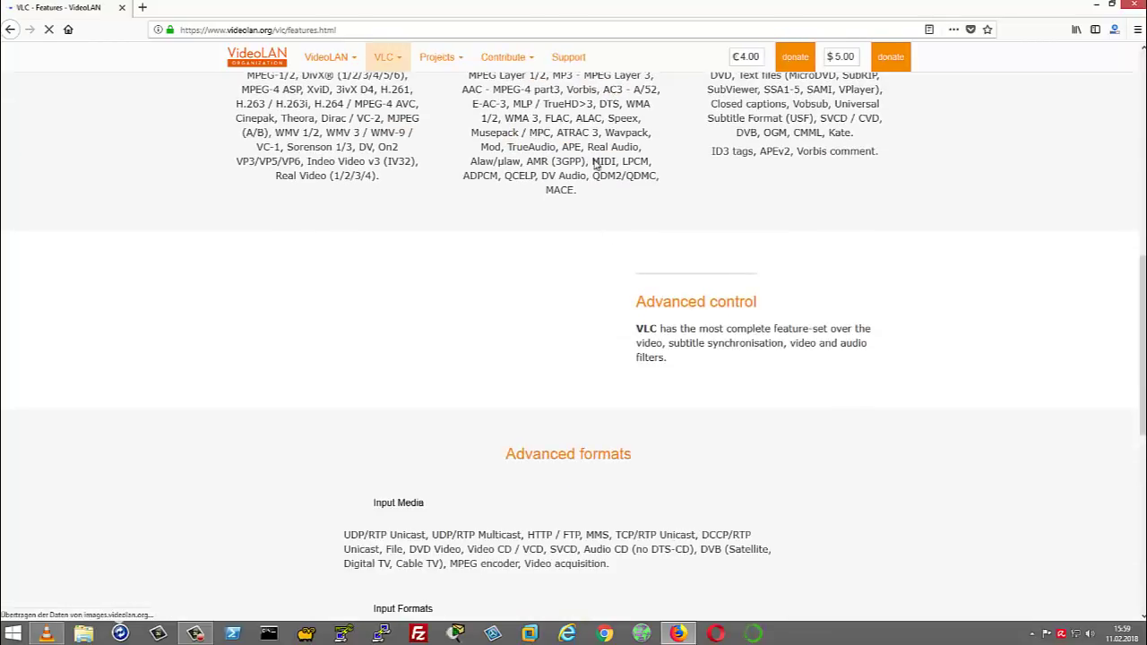
{"action": "scroll", "coordinate": [566, 158], "scroll_direction": "up", "scroll_amount": 12}
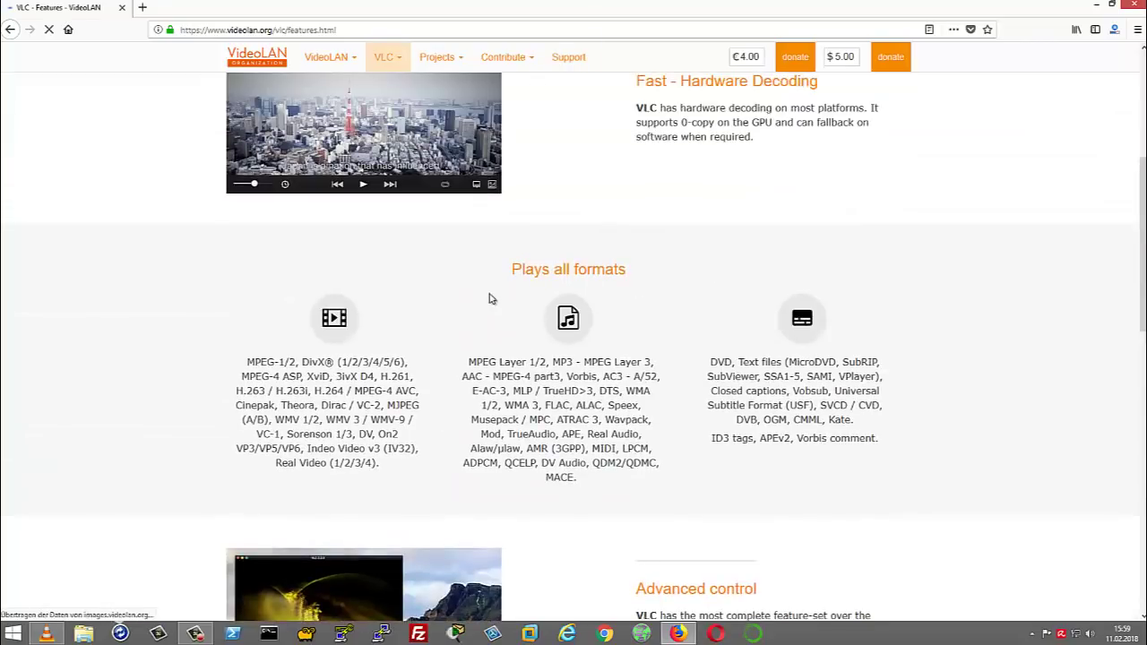
Step: Minimize the browser to switch to VLC media player and move its window slightly higher on the desktop
{"action": "left_click", "coordinate": [1102, 4]}
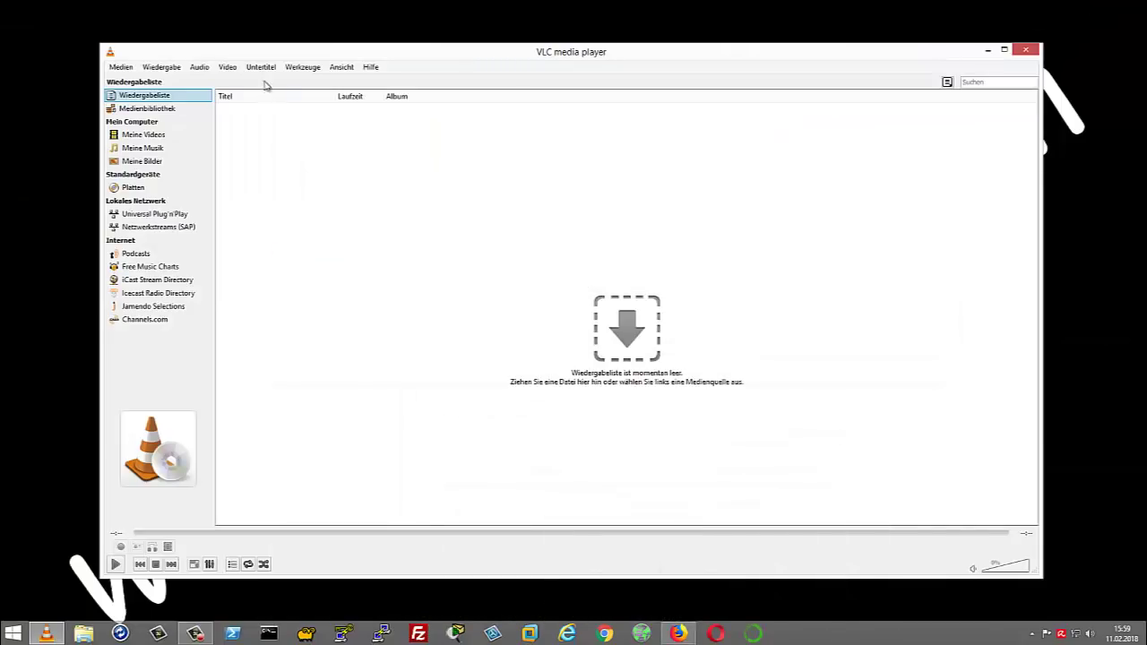
{"action": "left_click_drag", "start_coordinate": [341, 54], "coordinate": [350, 40]}
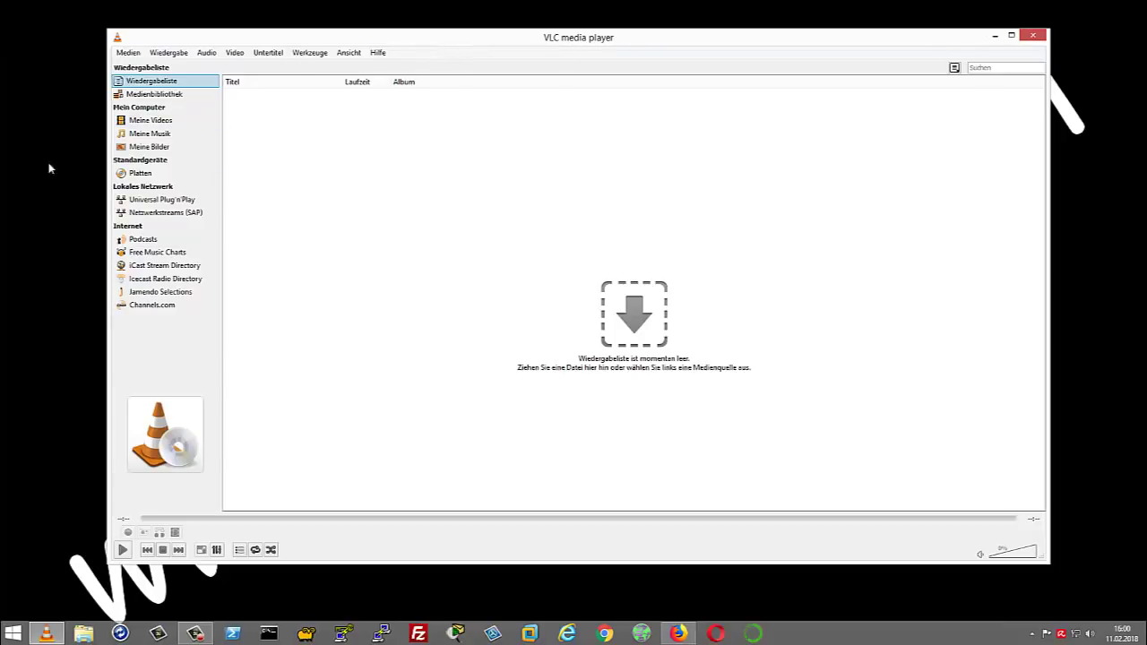
{"action": "left_click", "coordinate": [117, 52]}
{"action": "mouse_move", "coordinate": [255, 54]}
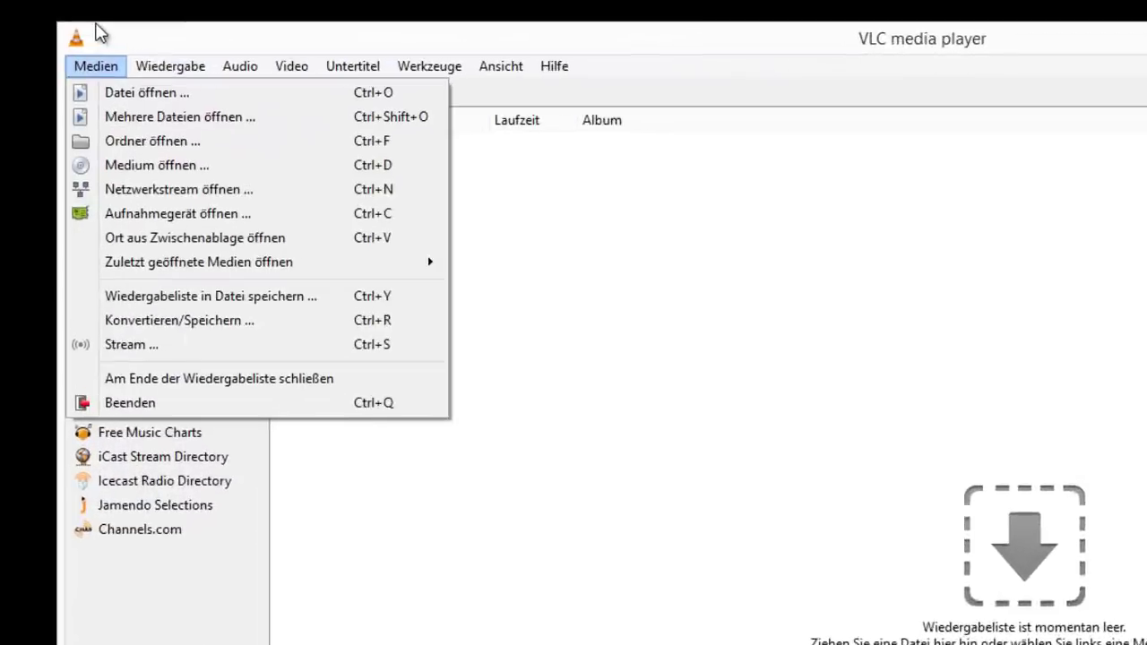
{"action": "mouse_move", "coordinate": [377, 52]}
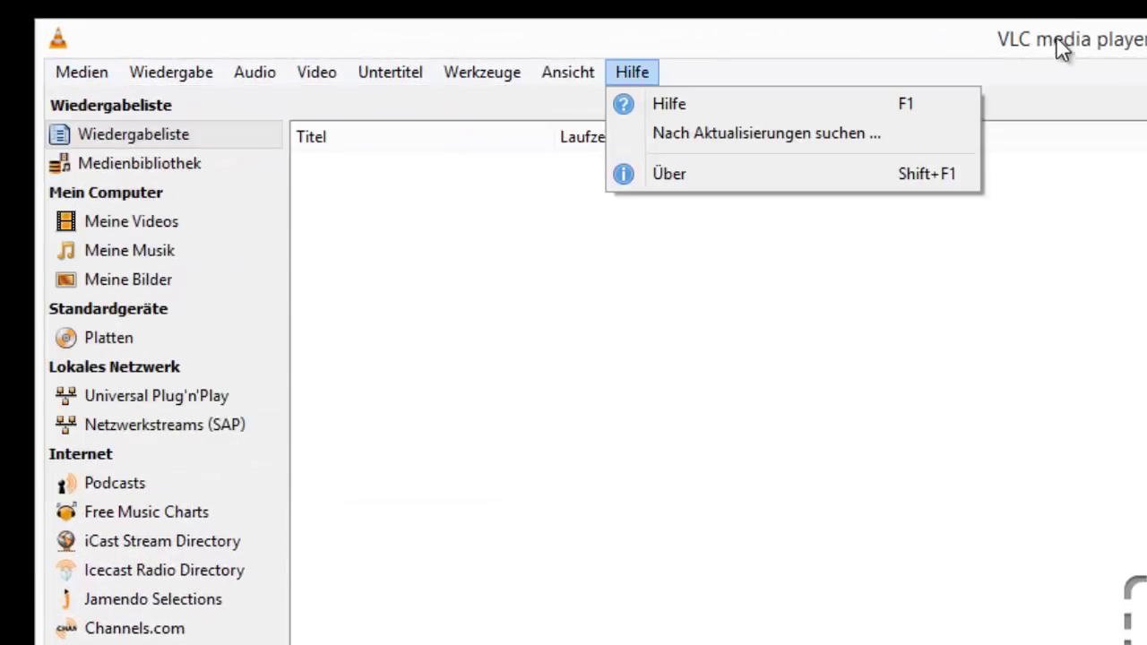
{"action": "left_click", "coordinate": [1073, 52]}
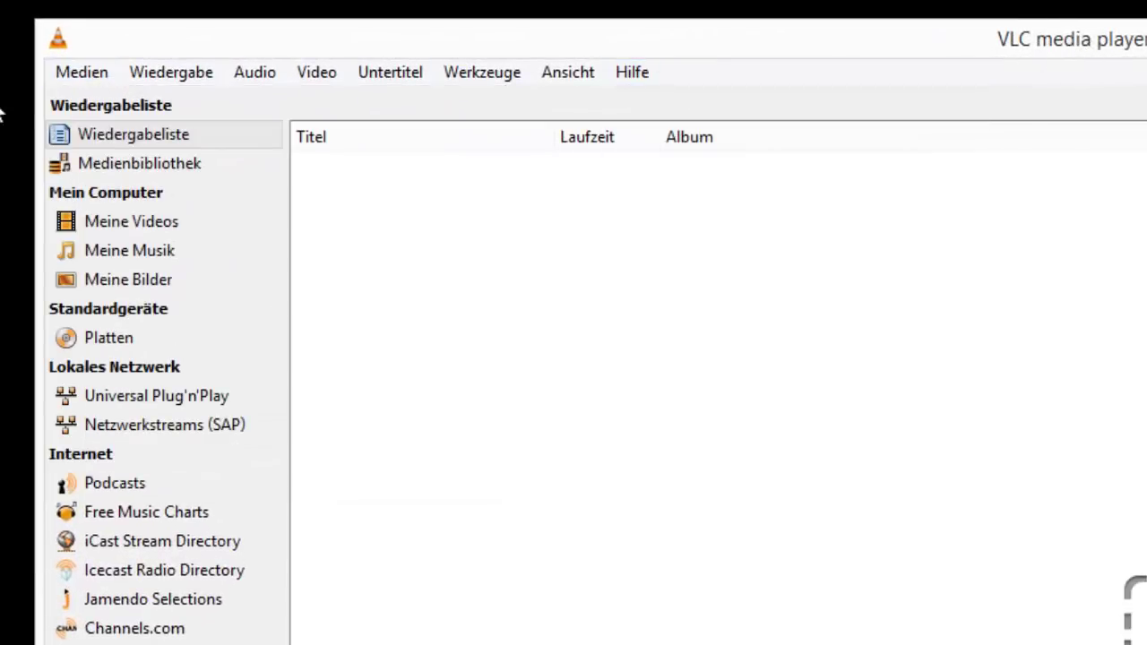
Step: Open the Konvertieren/Speichern dialog and look over the Medium and Netzwerk source options
{"action": "left_click", "coordinate": [100, 72]}
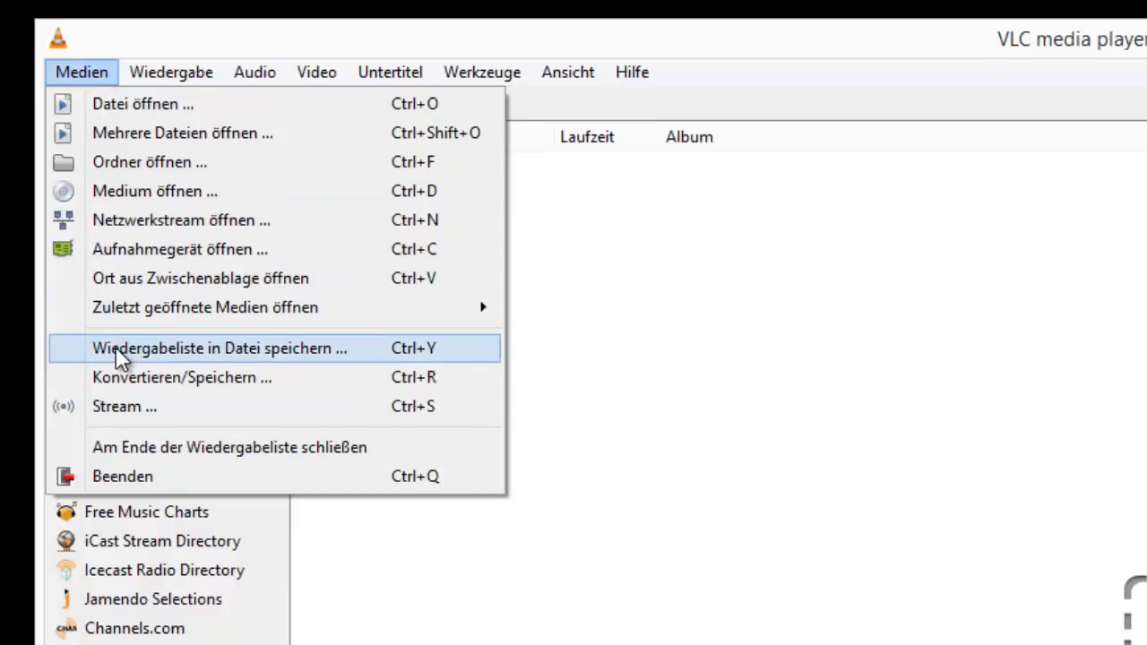
{"action": "left_click", "coordinate": [222, 378]}
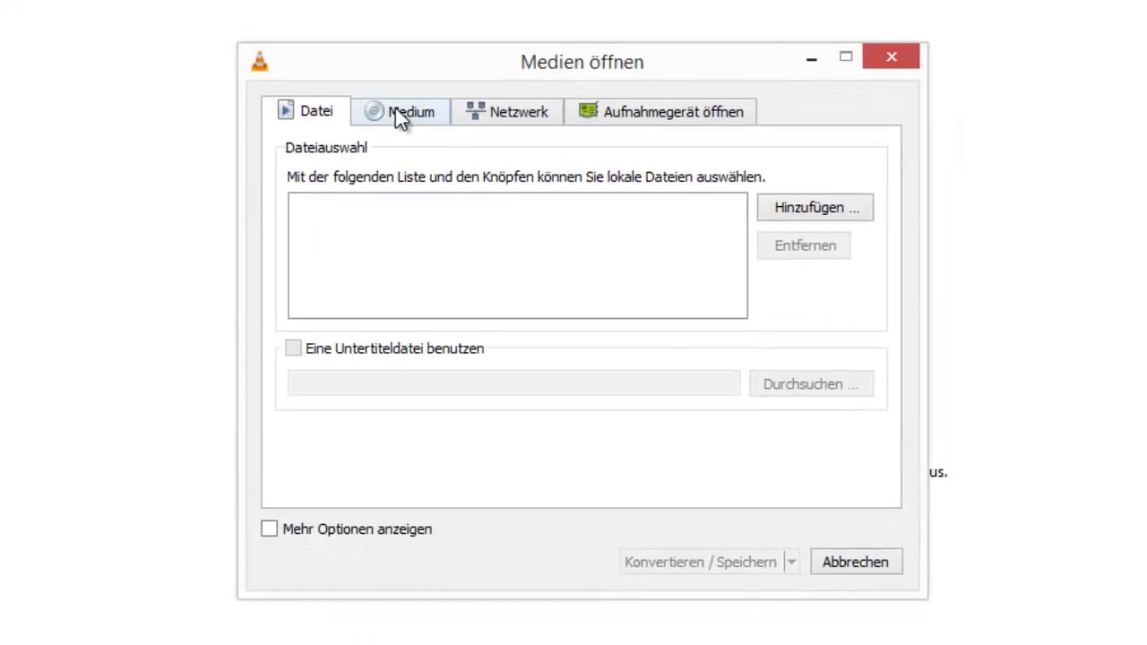
{"action": "left_click", "coordinate": [399, 115]}
{"action": "left_click", "coordinate": [494, 117]}
{"action": "left_click", "coordinate": [645, 212]}
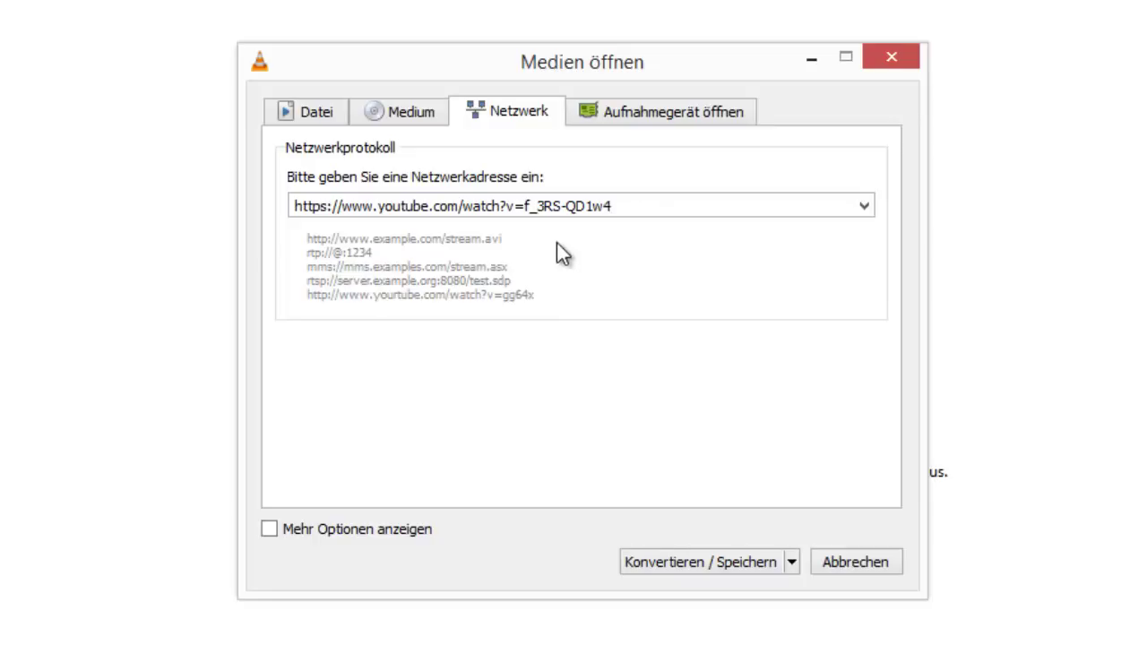
Step: Use a capture device as the source with Aufnahmemodus set to Desktop, and check the additional options
{"action": "left_click", "coordinate": [640, 111]}
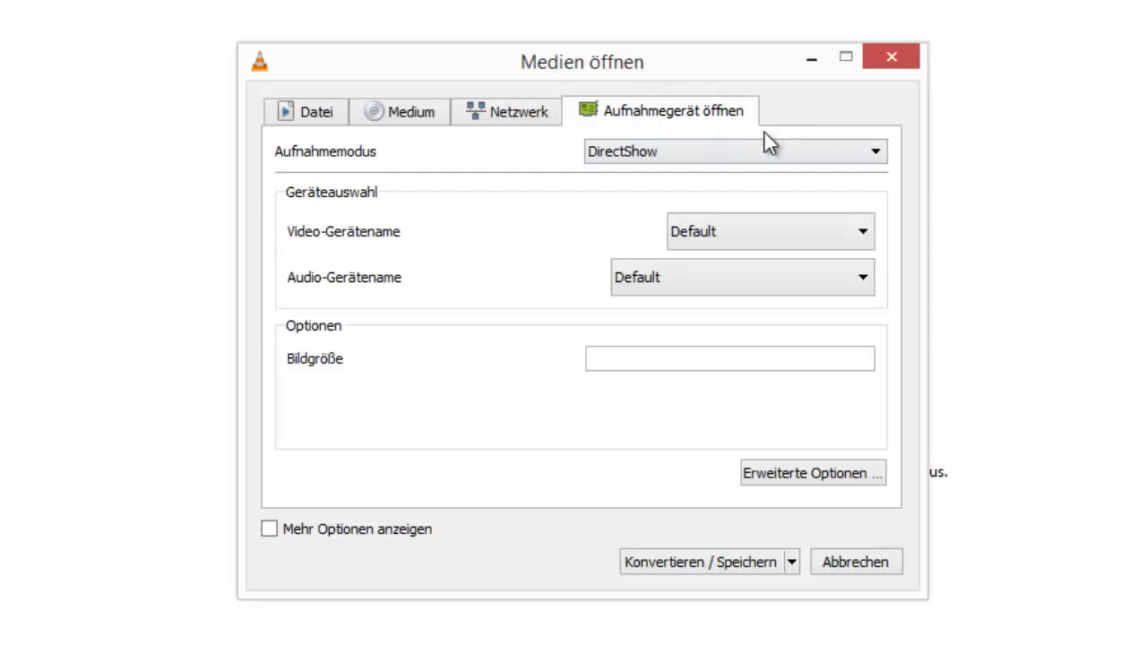
{"action": "left_click", "coordinate": [704, 156]}
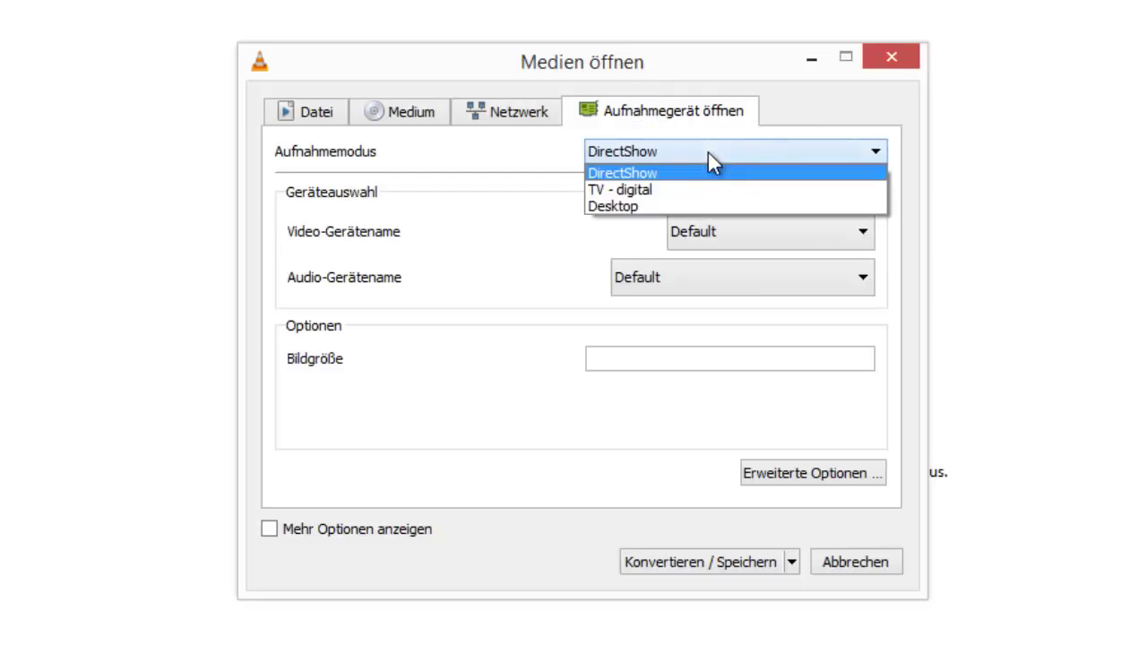
{"action": "left_click", "coordinate": [641, 205]}
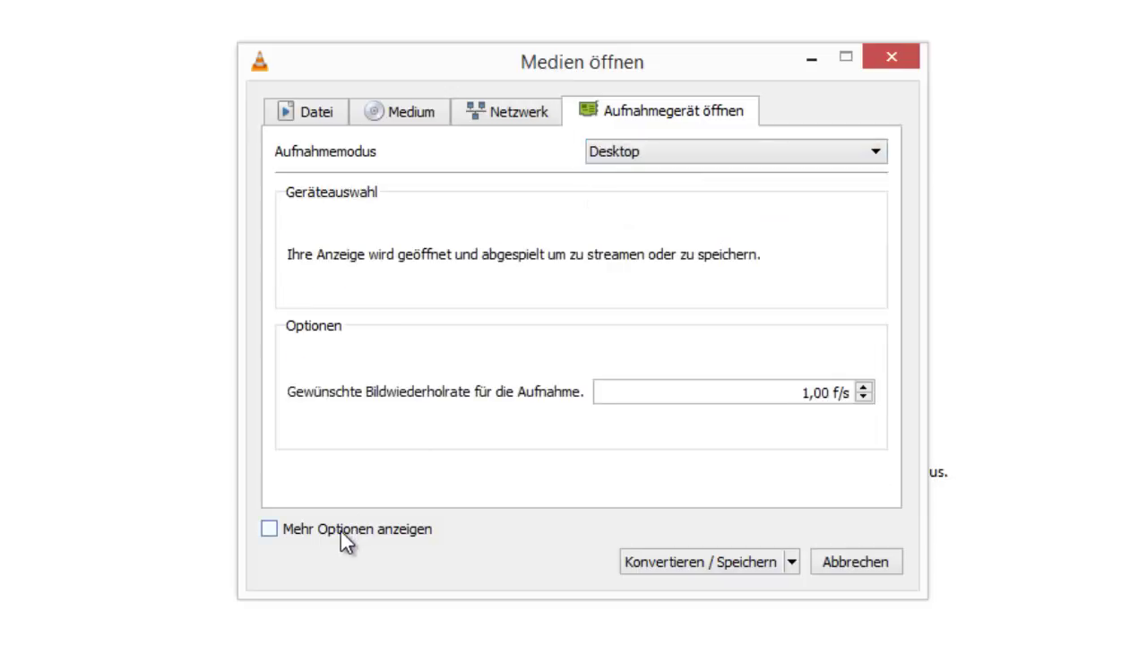
{"action": "left_click", "coordinate": [338, 532]}
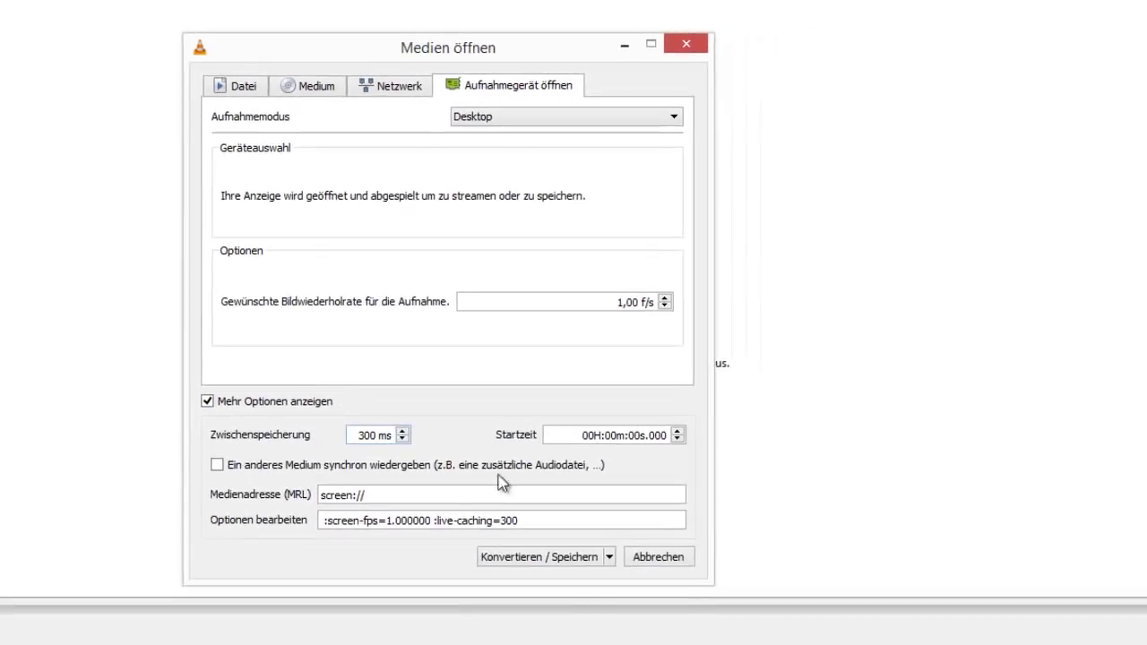
{"action": "left_click", "coordinate": [222, 403]}
Step: Set the desktop capture's frame rate to 30 f/s and proceed to converting the source
{"action": "left_click_drag", "start_coordinate": [601, 305], "coordinate": [657, 296]}
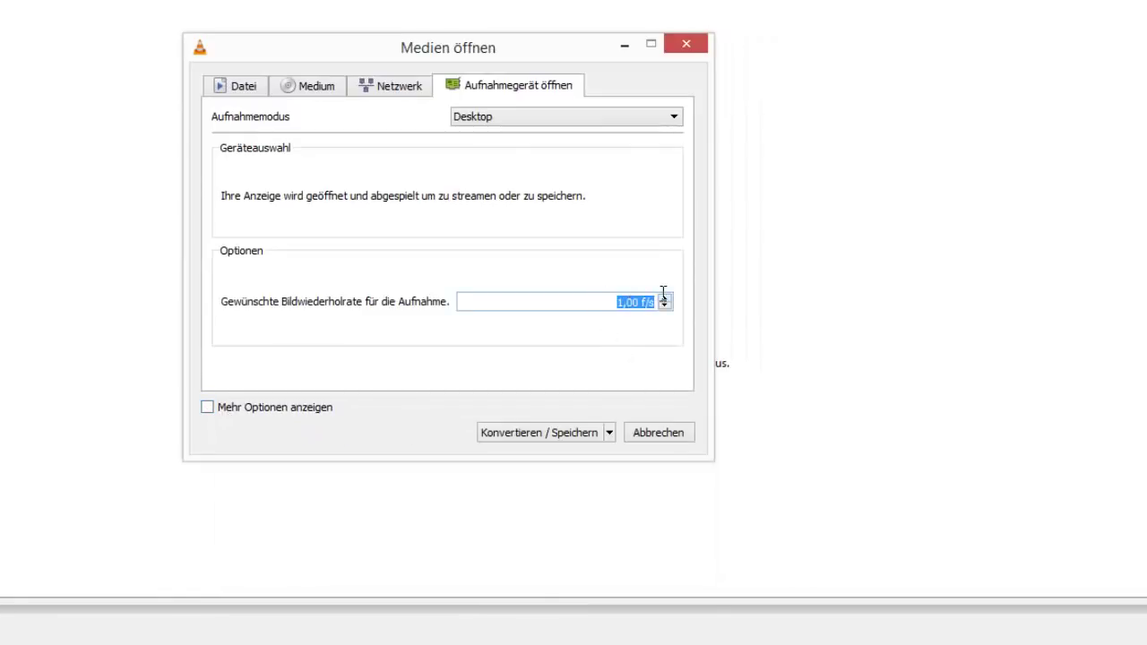
{"action": "type", "text": "30"}
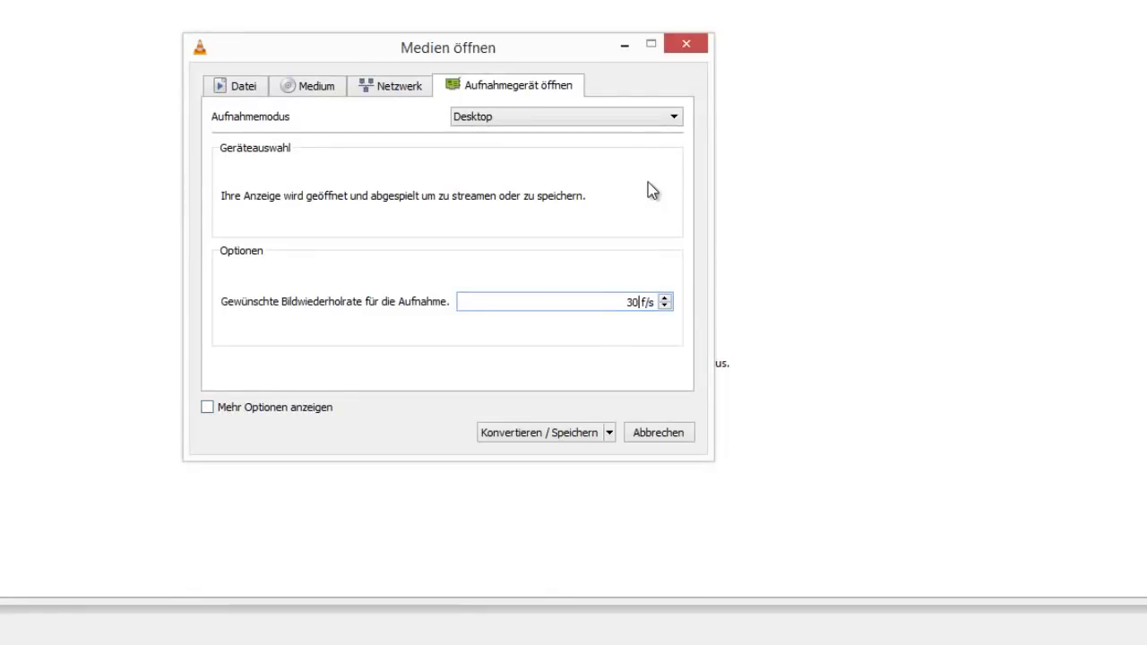
{"action": "left_click", "coordinate": [664, 307]}
{"action": "left_click", "coordinate": [610, 433]}
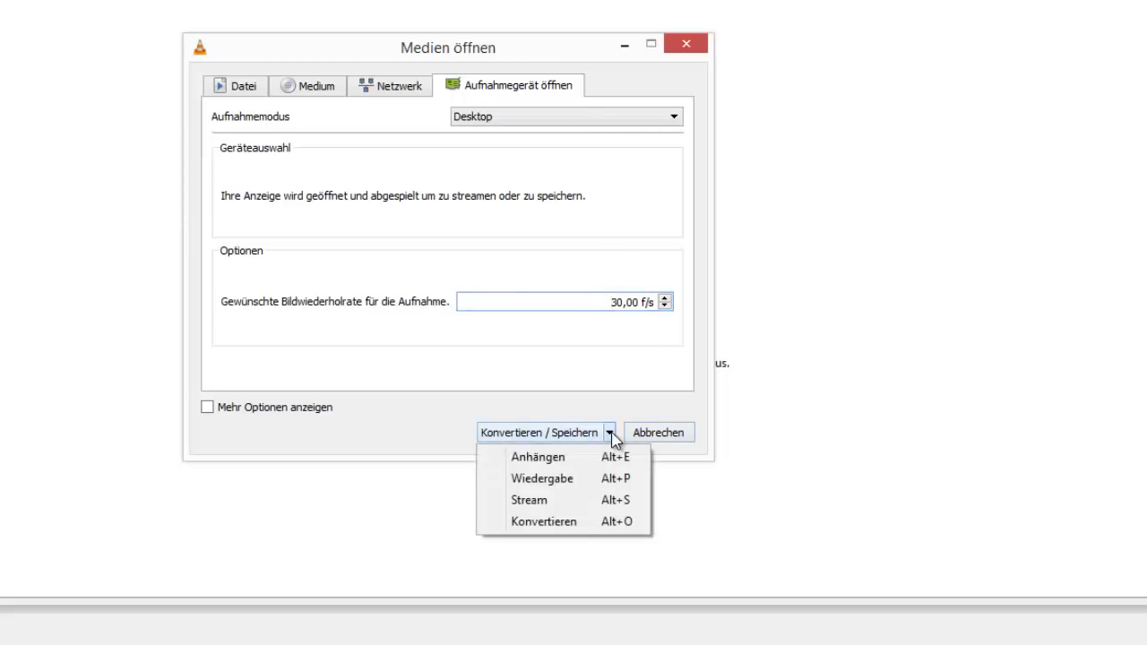
{"action": "left_click", "coordinate": [580, 529]}
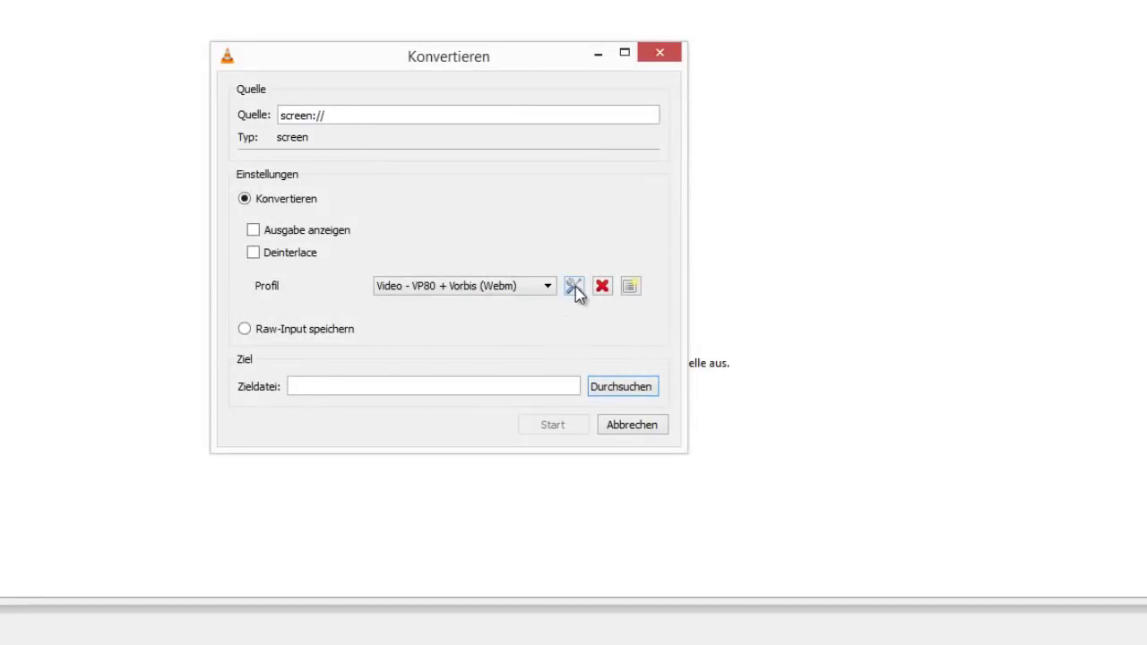
Step: Review the encapsulation, video codec, audio codec and subtitle settings for a new conversion profile, without creating it
{"action": "left_click", "coordinate": [630, 286]}
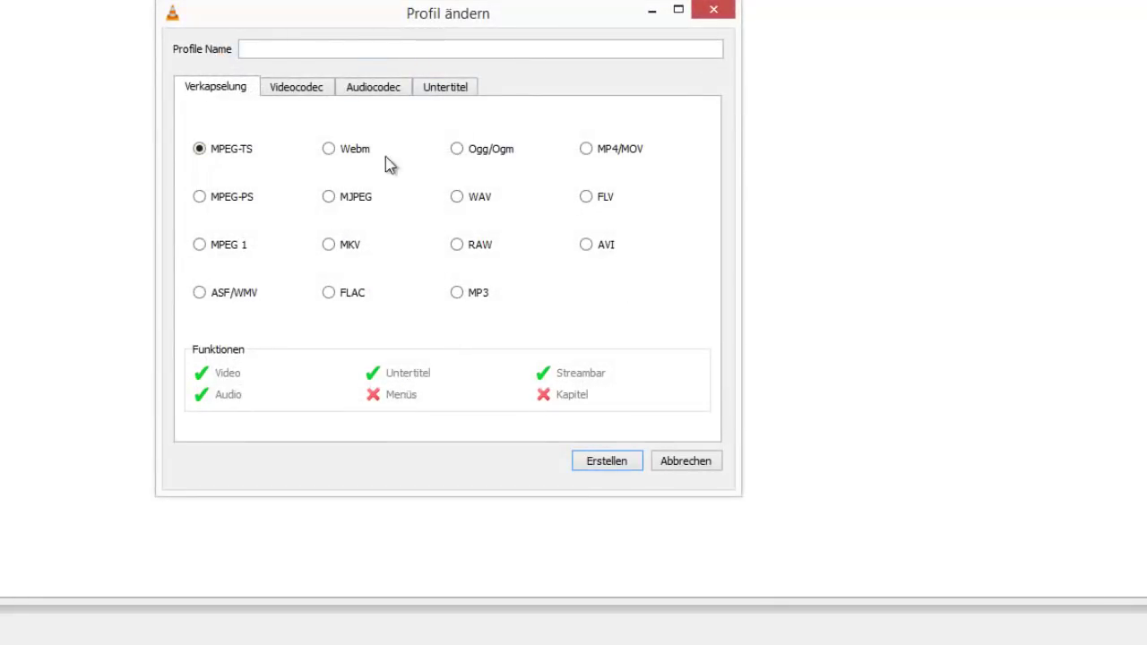
{"action": "left_click", "coordinate": [291, 88]}
{"action": "left_click", "coordinate": [372, 87]}
{"action": "left_click", "coordinate": [449, 89]}
{"action": "left_click", "coordinate": [353, 90]}
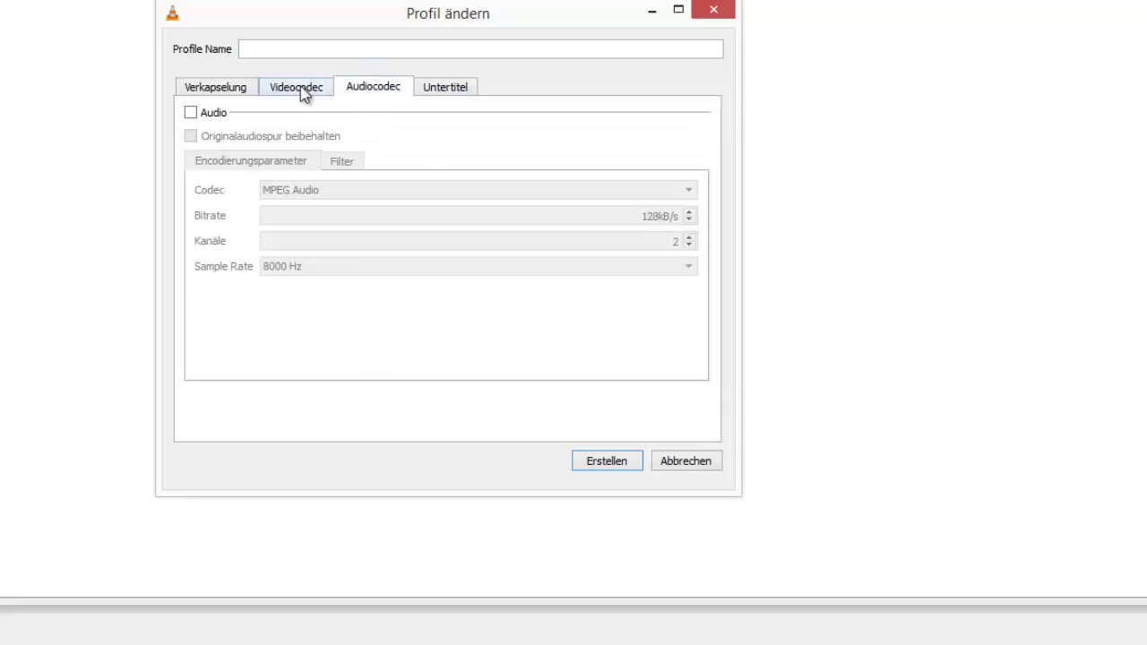
{"action": "left_click", "coordinate": [300, 86]}
{"action": "left_click", "coordinate": [208, 95]}
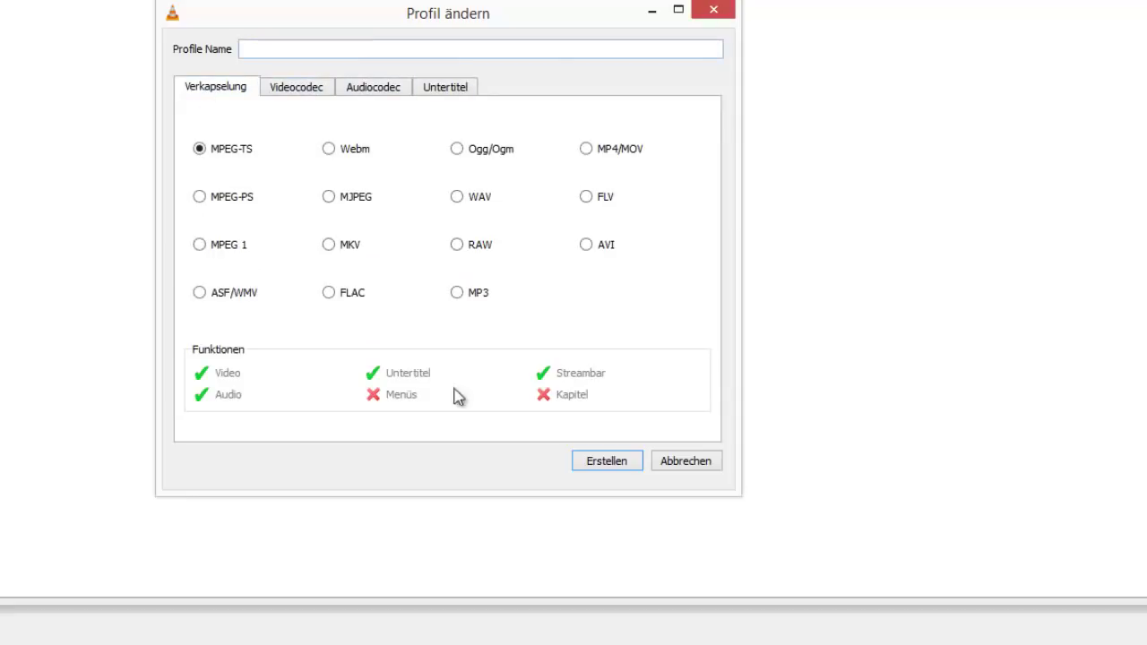
{"action": "left_click", "coordinate": [683, 465]}
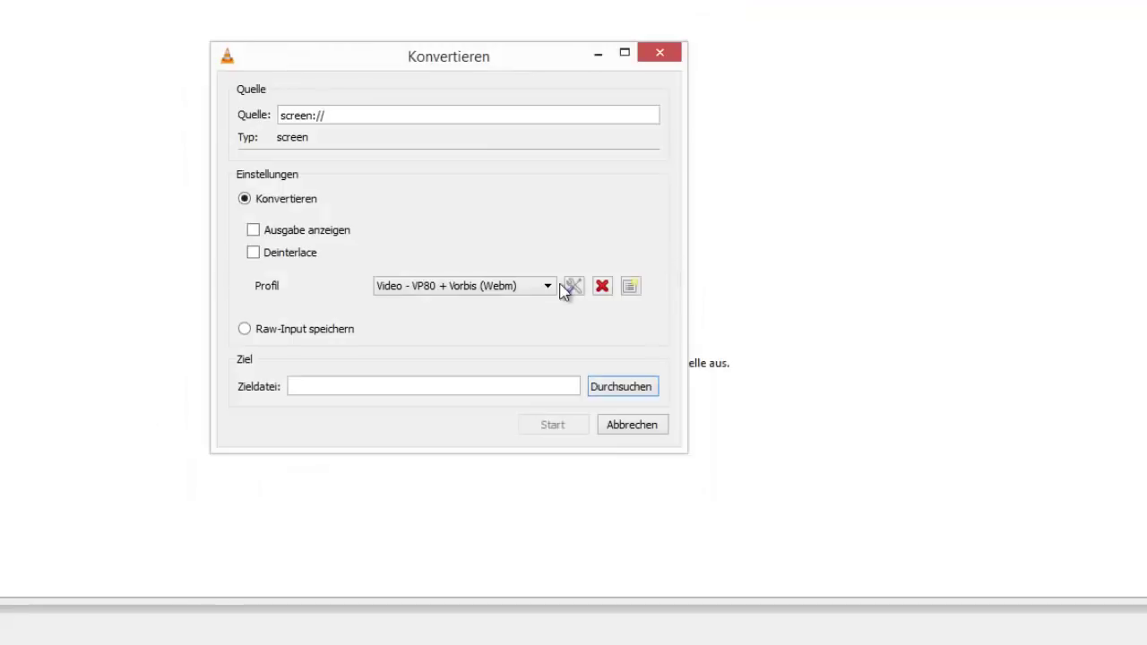
Step: Review the encapsulation and the video codec's encoding, resolution and filter settings of the Video - VP80 + Vorbis (Webm) profile
{"action": "left_click", "coordinate": [574, 286]}
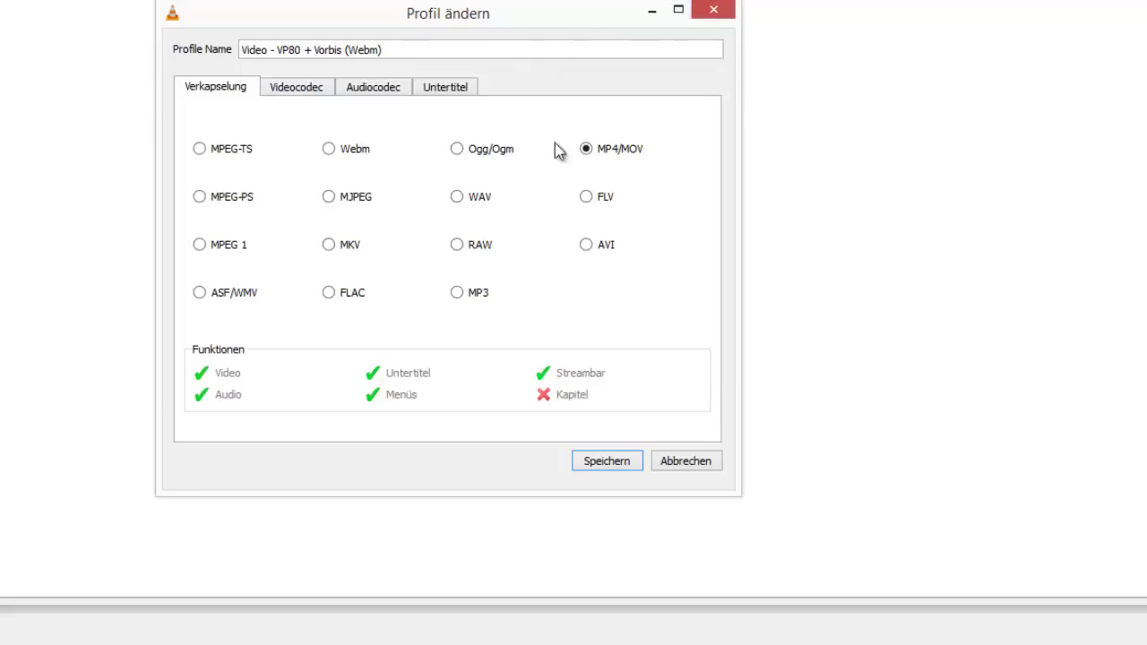
{"action": "left_click", "coordinate": [688, 458]}
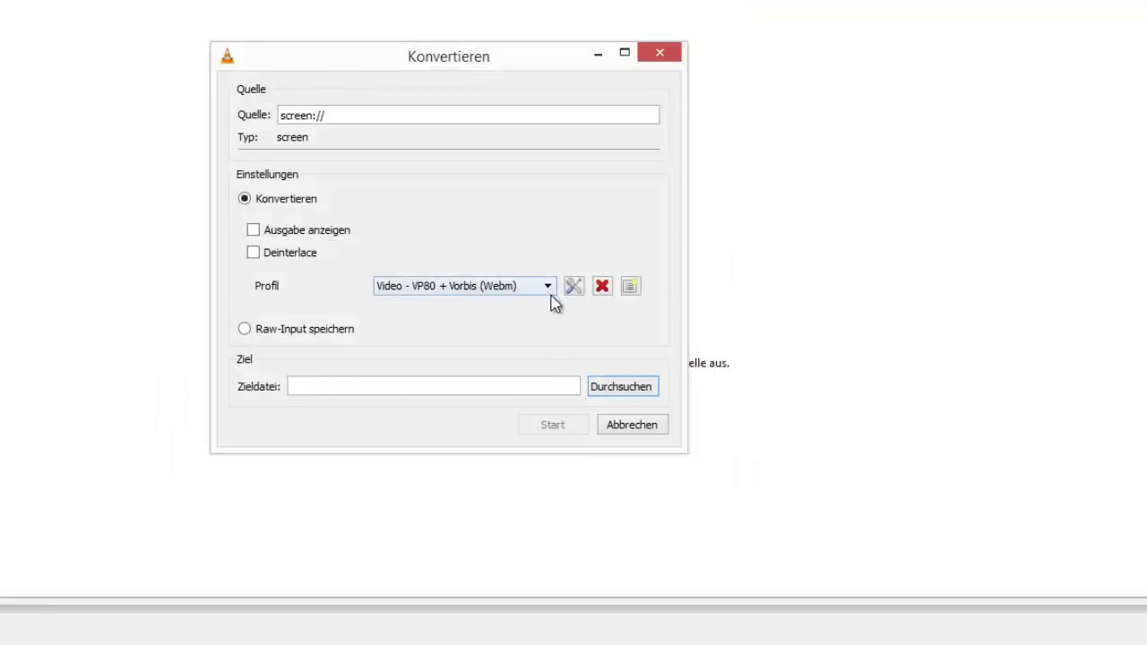
{"action": "left_click", "coordinate": [574, 287]}
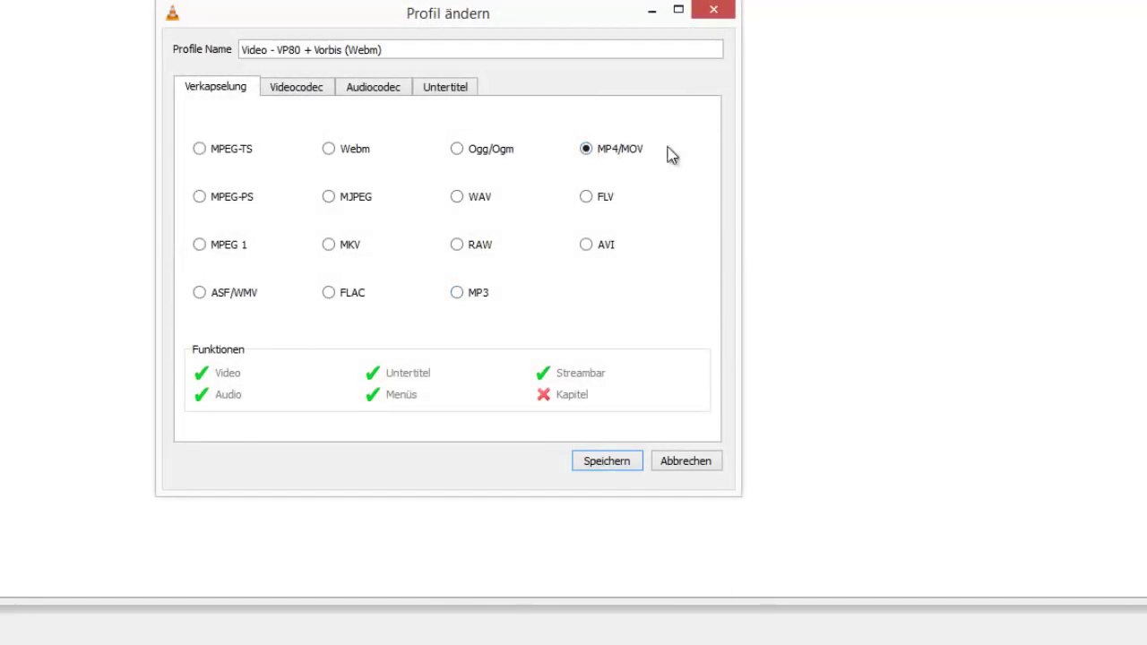
{"action": "left_click", "coordinate": [301, 87]}
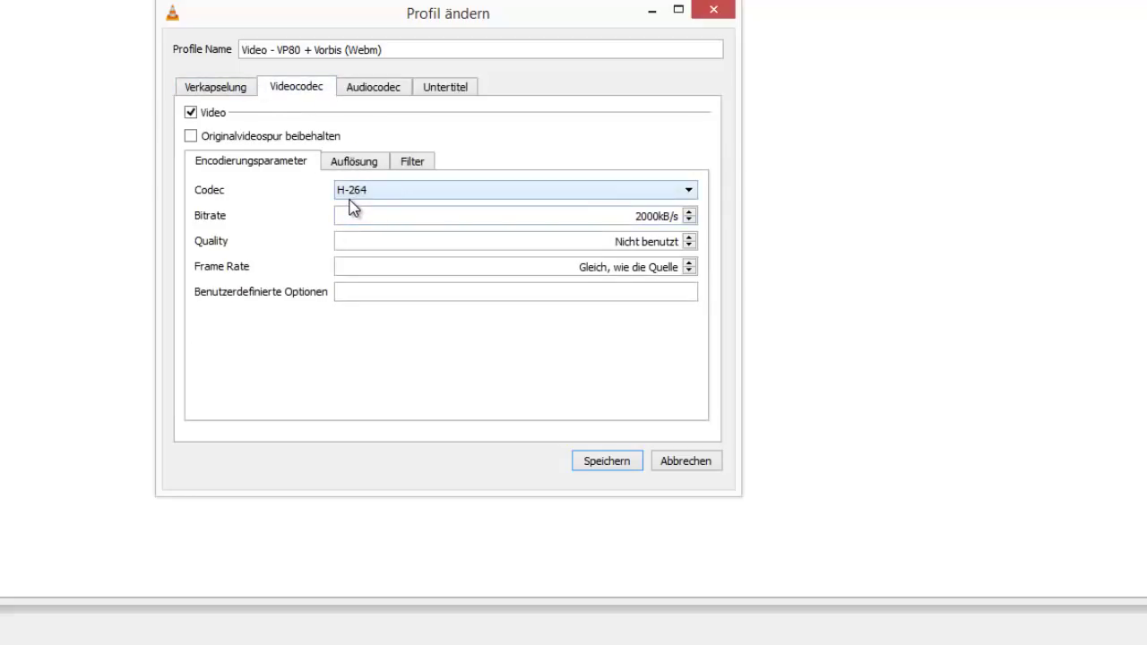
{"action": "left_click", "coordinate": [354, 166]}
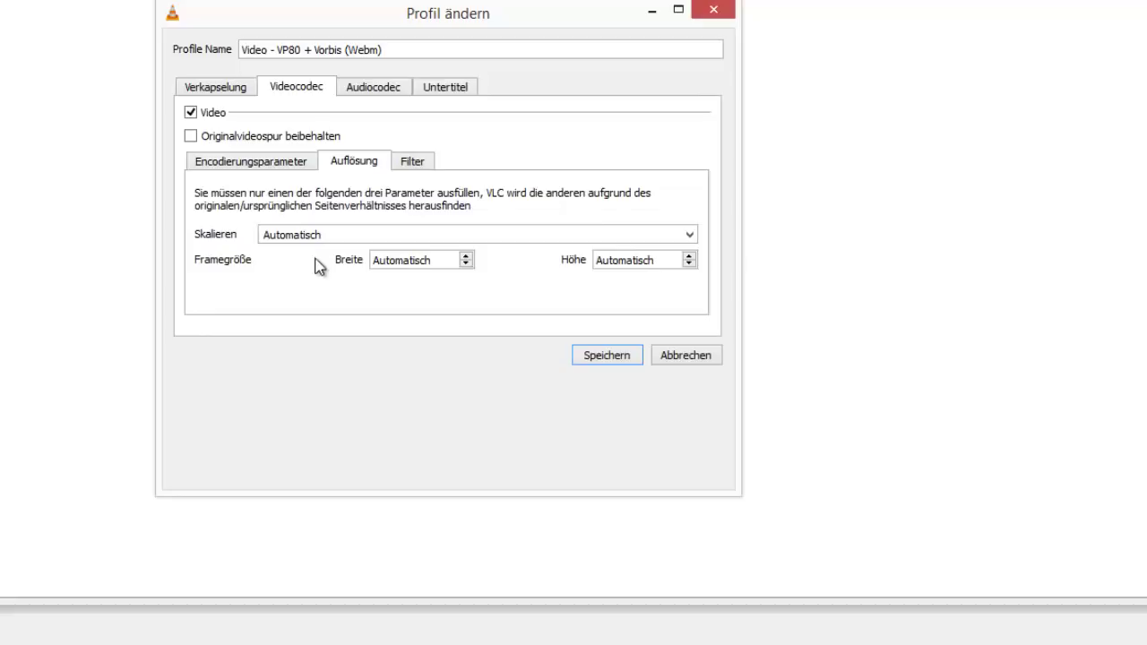
{"action": "left_click", "coordinate": [412, 161]}
{"action": "scroll", "coordinate": [523, 361], "scroll_direction": "down", "scroll_amount": 4}
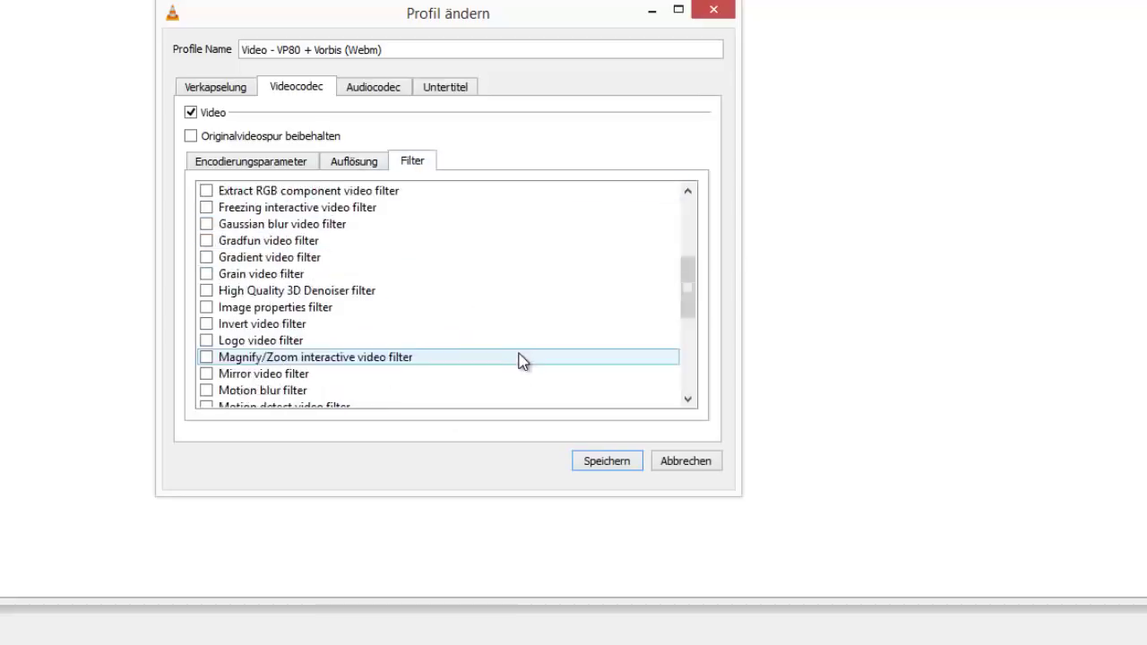
{"action": "scroll", "coordinate": [523, 361], "scroll_direction": "up", "scroll_amount": 4}
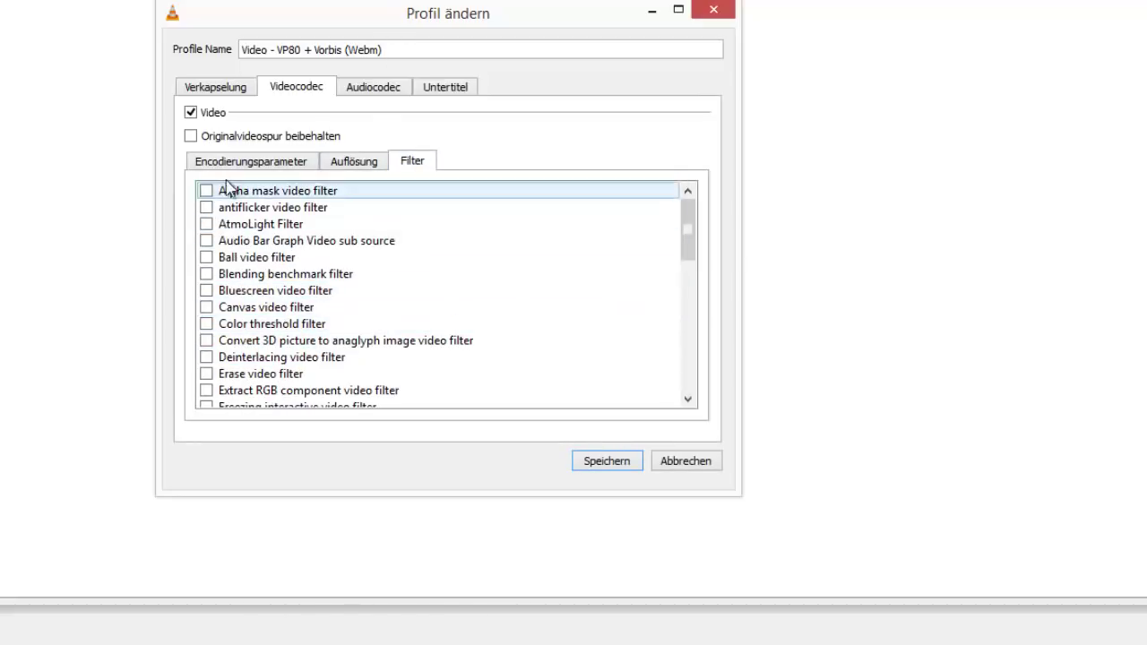
{"action": "left_click", "coordinate": [253, 162]}
Step: Check the profile's audio codec, subtitle and encapsulation settings, and save the profile with MP4/MOV encapsulation
{"action": "left_click", "coordinate": [372, 87]}
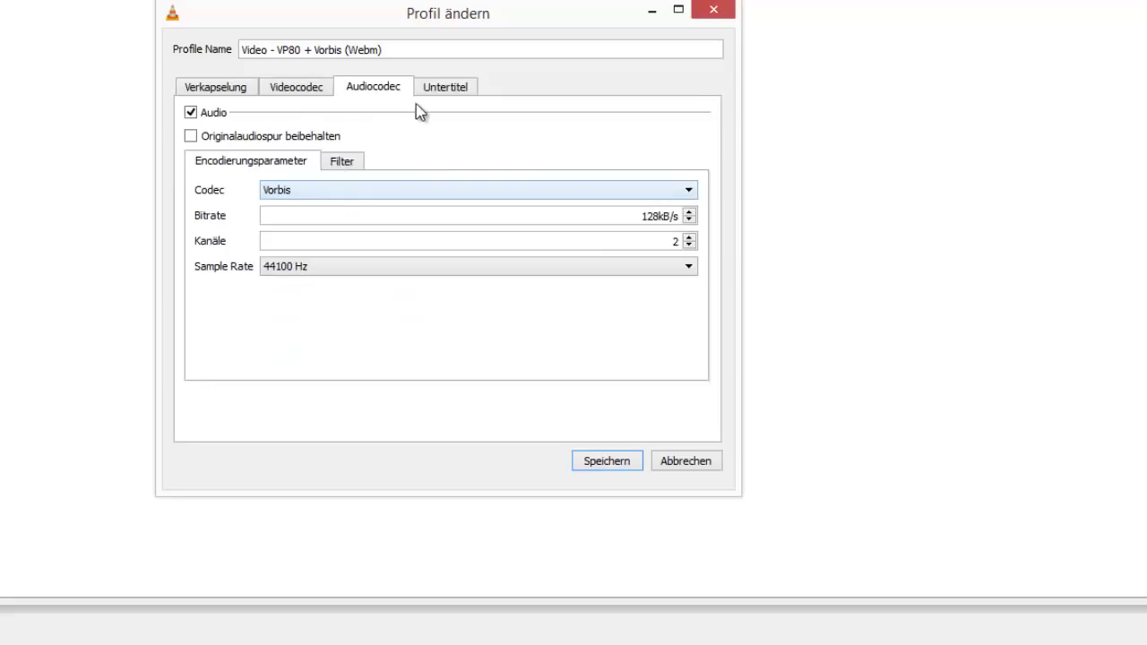
{"action": "left_click", "coordinate": [440, 87]}
{"action": "left_click", "coordinate": [212, 90]}
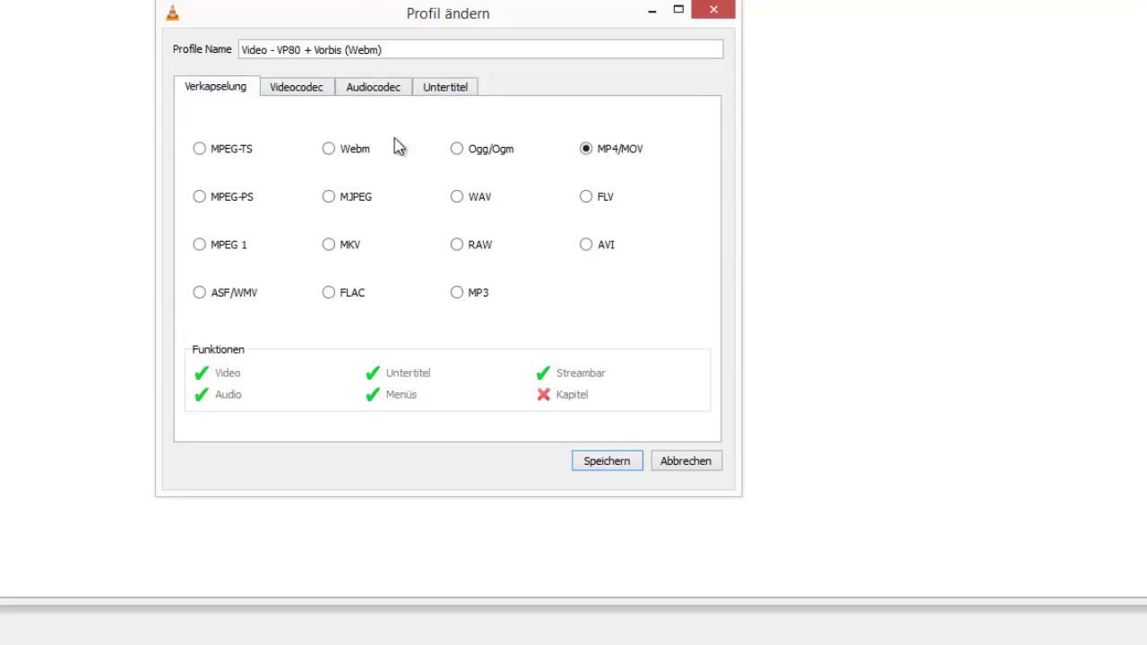
{"action": "left_click", "coordinate": [588, 462]}
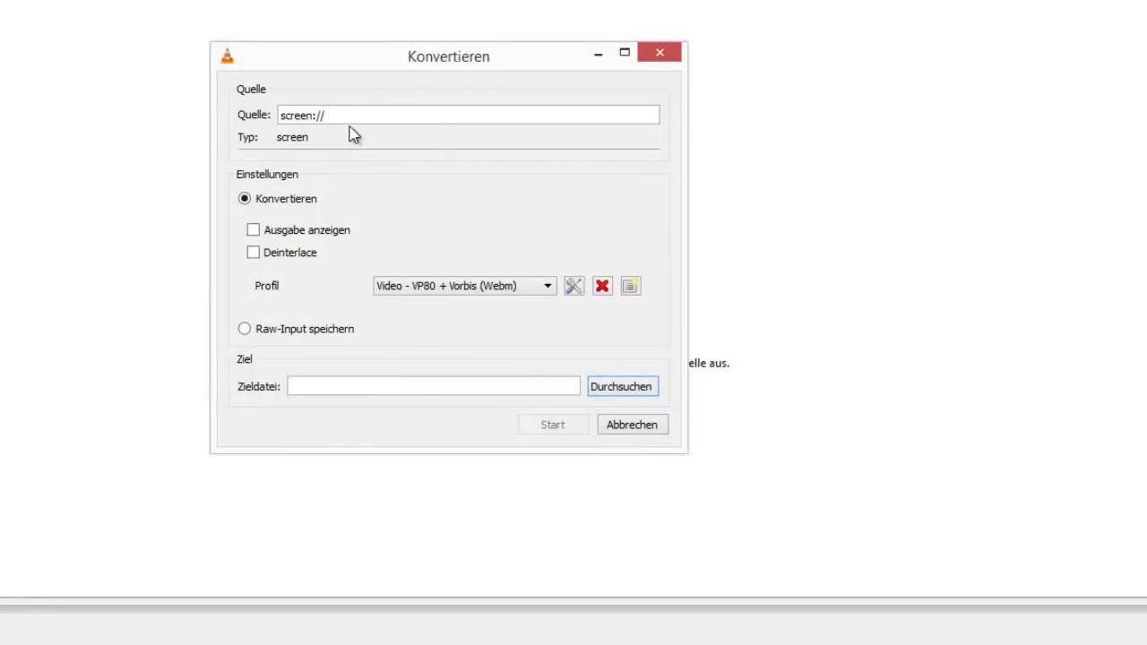
Step: Set the destination file to testrecord on the Desktop, using the file type Alle (*.*)
{"action": "left_click", "coordinate": [622, 385]}
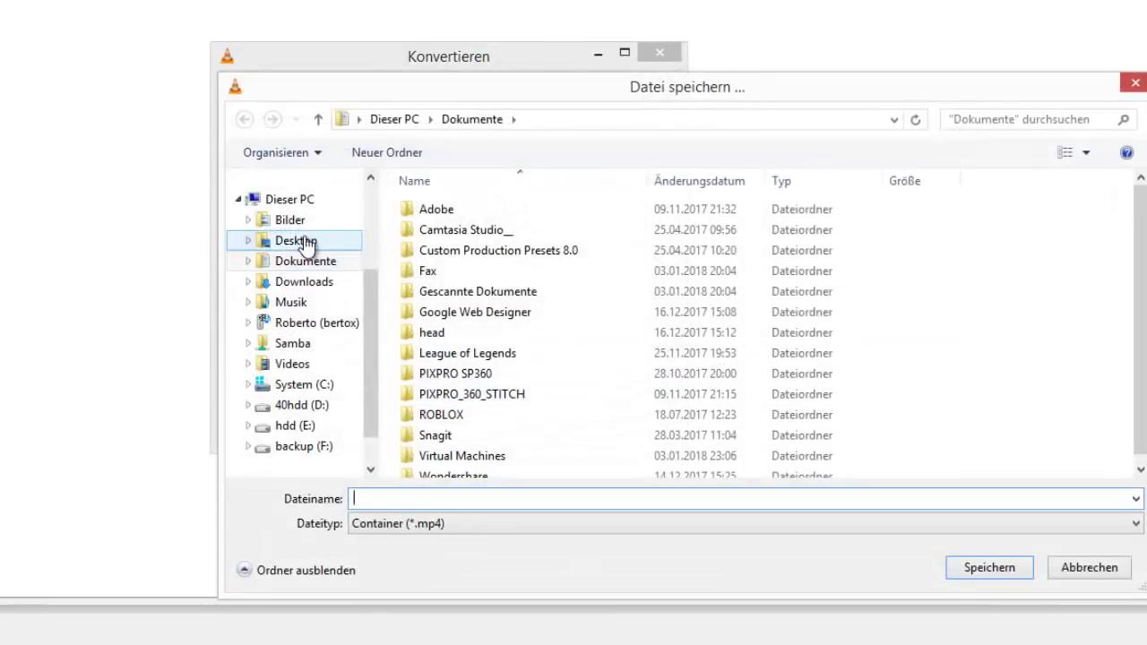
{"action": "left_click", "coordinate": [304, 248]}
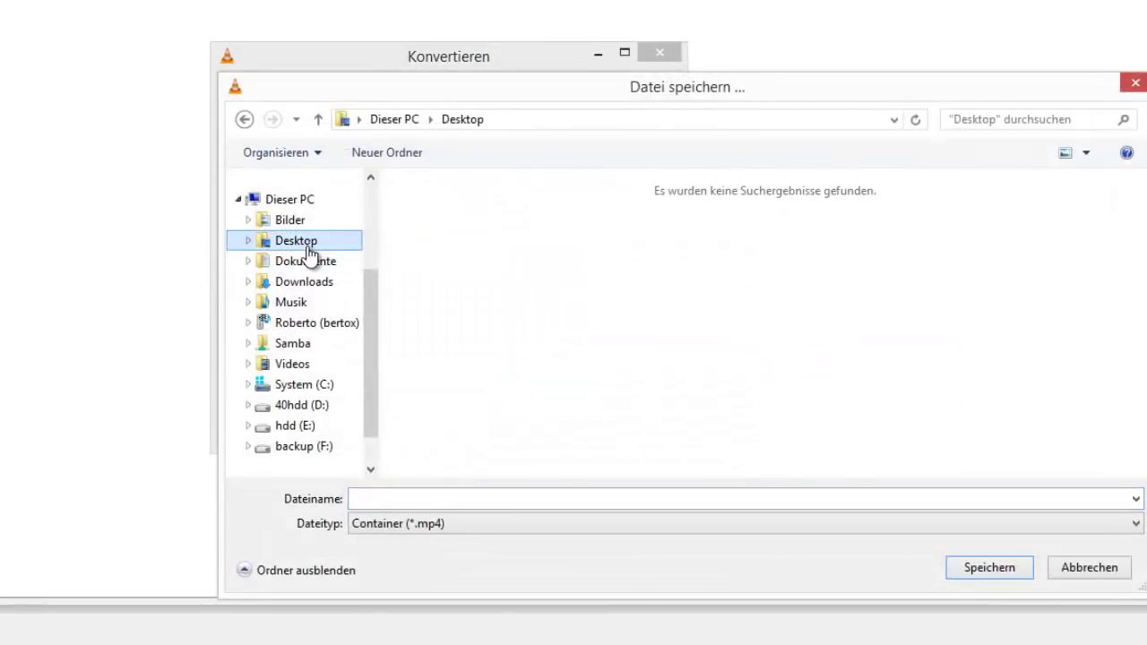
{"action": "left_click", "coordinate": [427, 502]}
{"action": "type", "text": "te"}
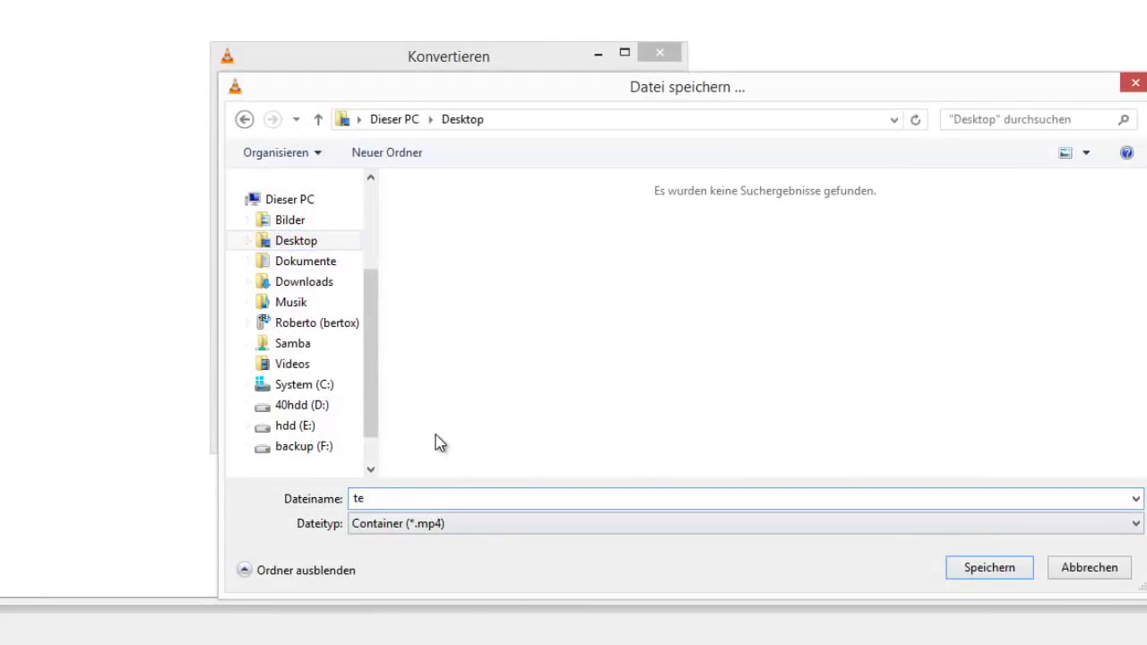
{"action": "type", "text": "strecord"}
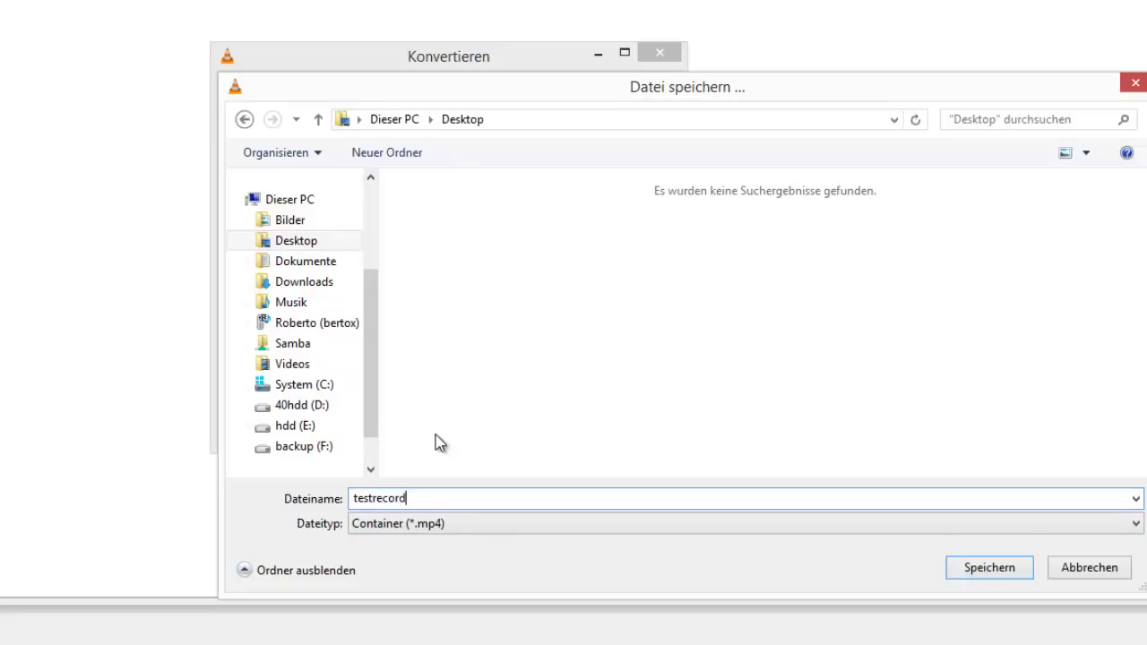
{"action": "left_click", "coordinate": [456, 525]}
{"action": "left_click", "coordinate": [383, 555]}
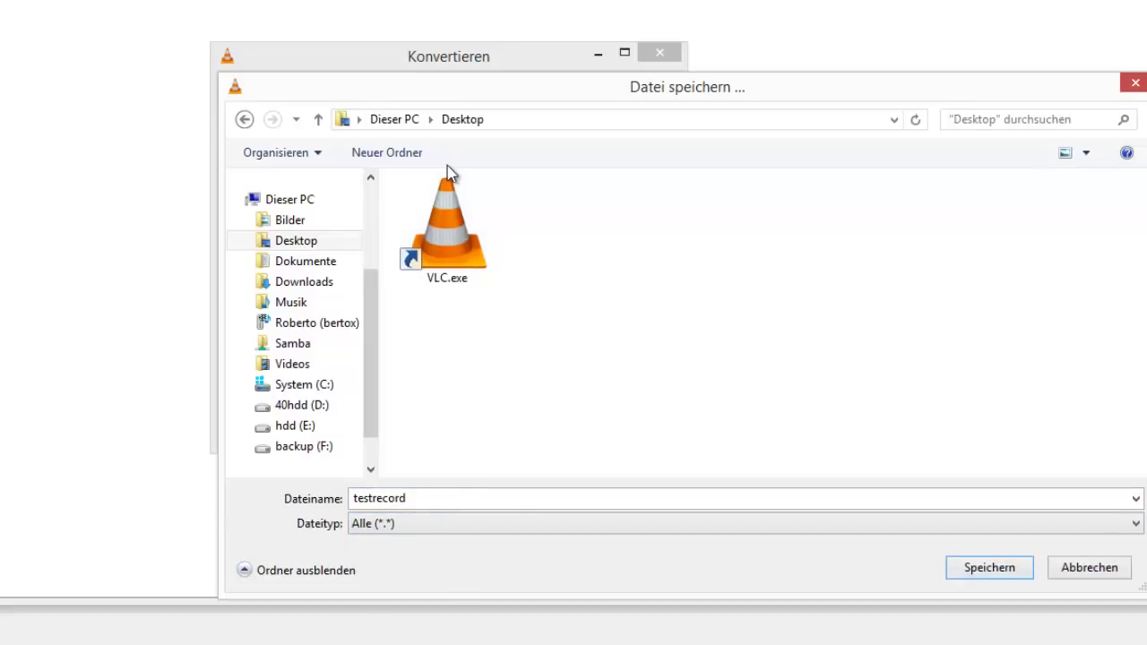
{"action": "left_click", "coordinate": [987, 570]}
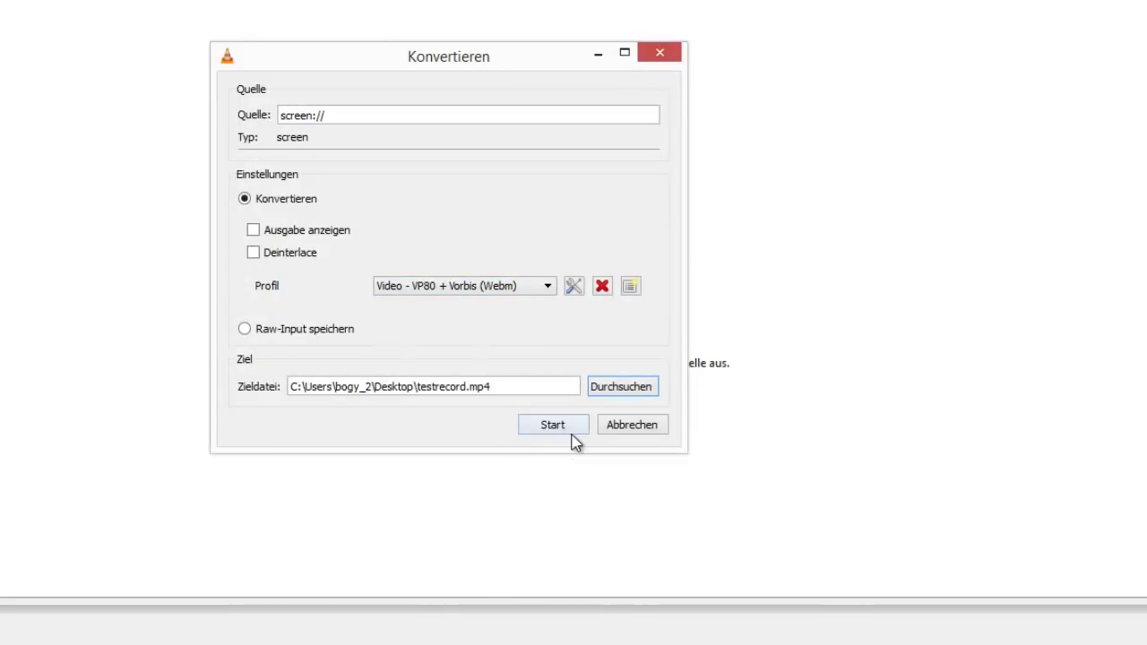
Step: Enable Ausgabe anzeigen, start the desktop recording and move the streaming window out of the way
{"action": "left_click", "coordinate": [292, 233]}
{"action": "left_click", "coordinate": [537, 428]}
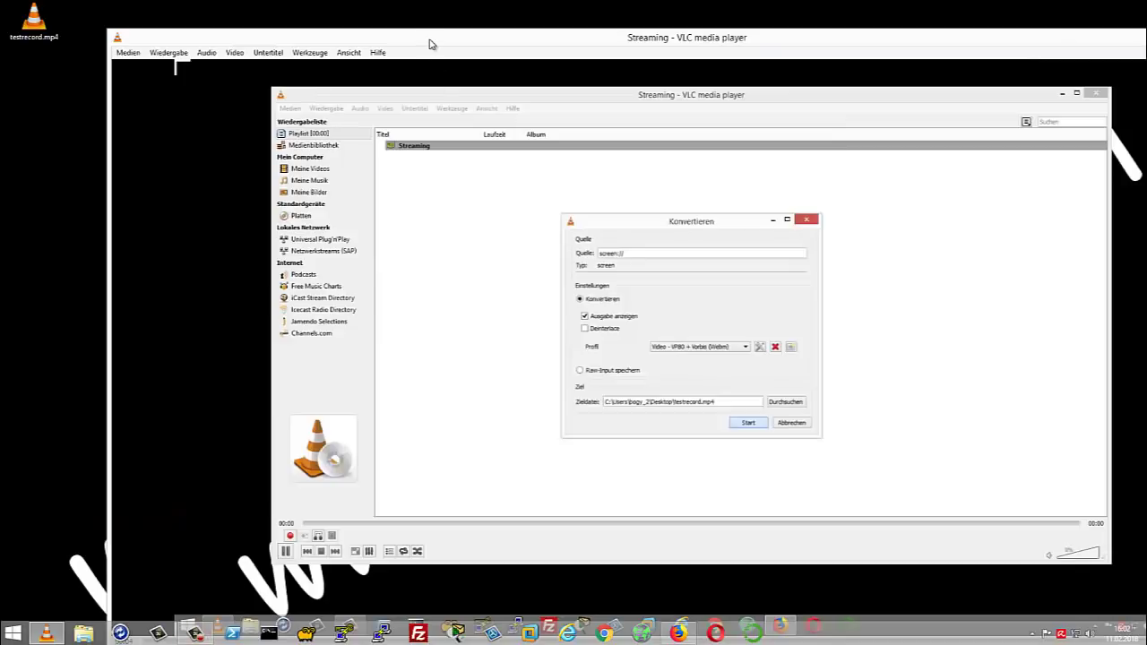
{"action": "left_click", "coordinate": [1142, 38]}
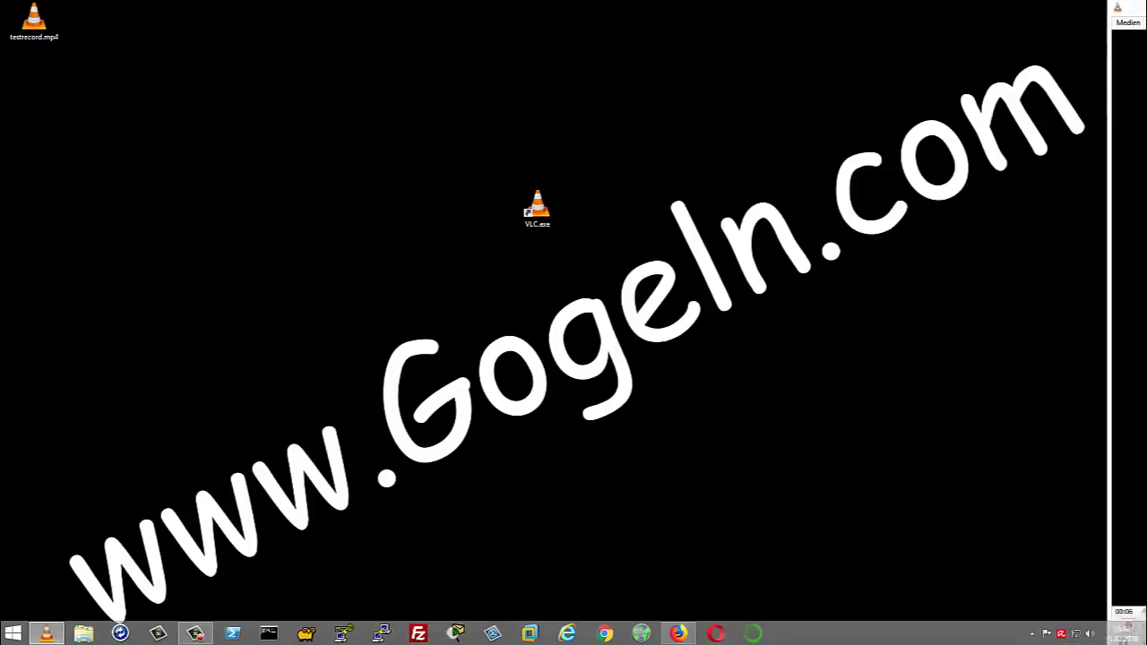
Step: Move the testrecord.mp4 icon inward on the desktop and draw selection frames around it as activity for the recording
{"action": "mouse_move", "coordinate": [26, 32]}
{"action": "left_mouse_down"}
{"action": "mouse_move", "coordinate": [494, 224]}
{"action": "mouse_move", "coordinate": [468, 139]}
{"action": "mouse_move", "coordinate": [40, 18]}
{"action": "left_mouse_up"}
{"action": "left_click_drag", "start_coordinate": [283, 76], "coordinate": [292, 66]}
{"action": "left_click", "coordinate": [230, 46]}
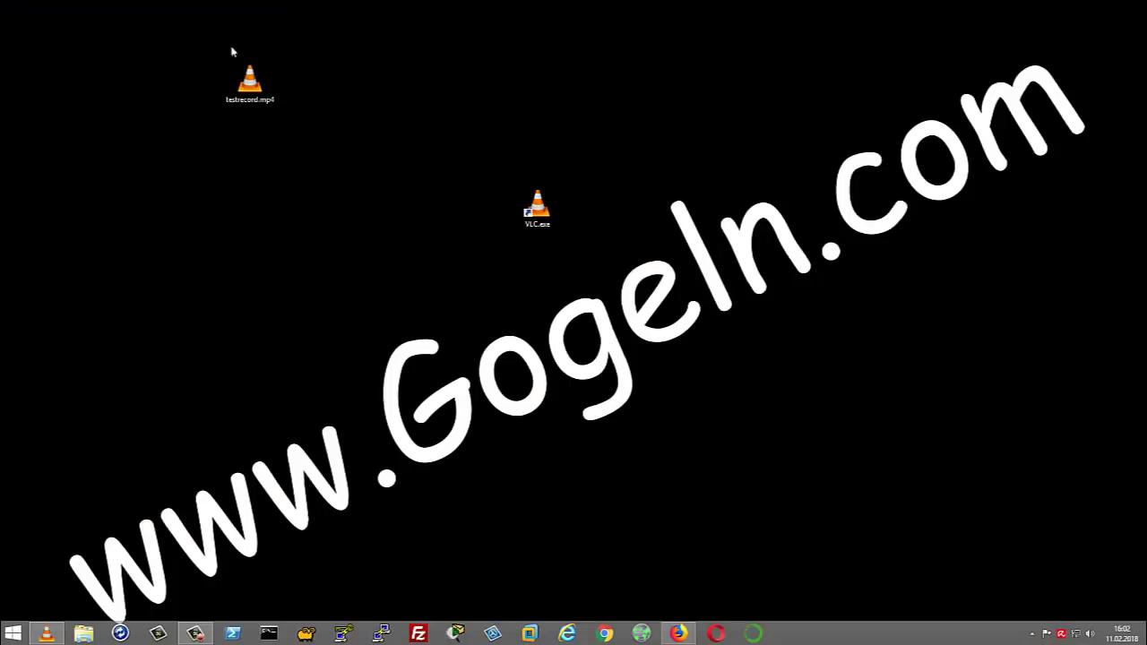
{"action": "left_click_drag", "start_coordinate": [193, 20], "coordinate": [397, 155]}
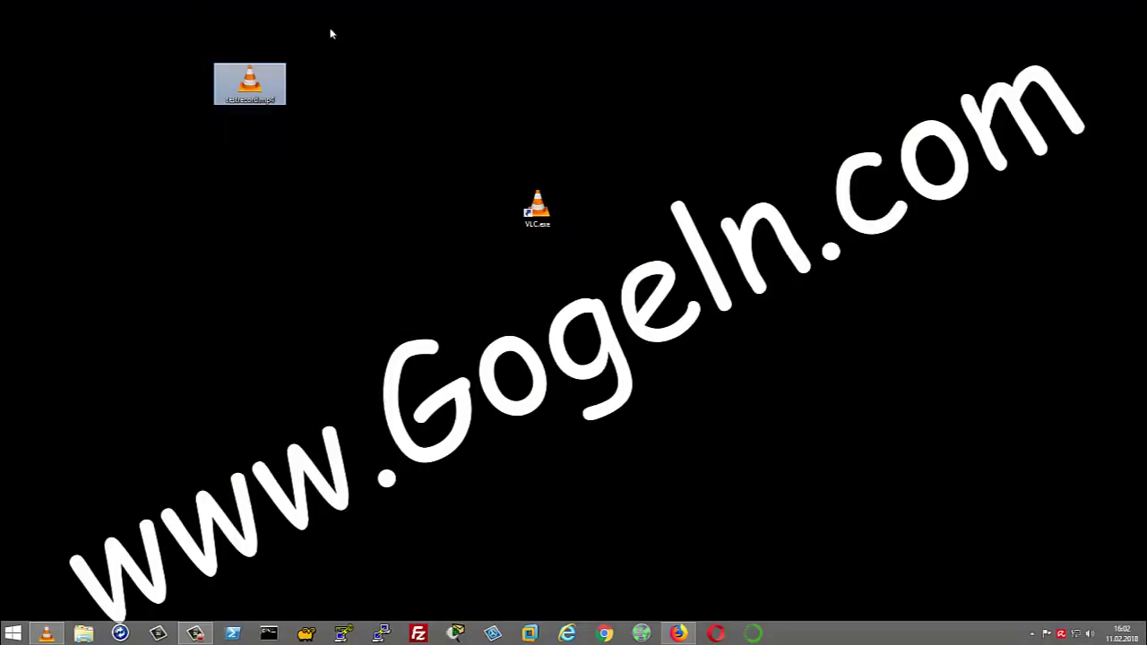
{"action": "left_click_drag", "start_coordinate": [146, 18], "coordinate": [256, 120]}
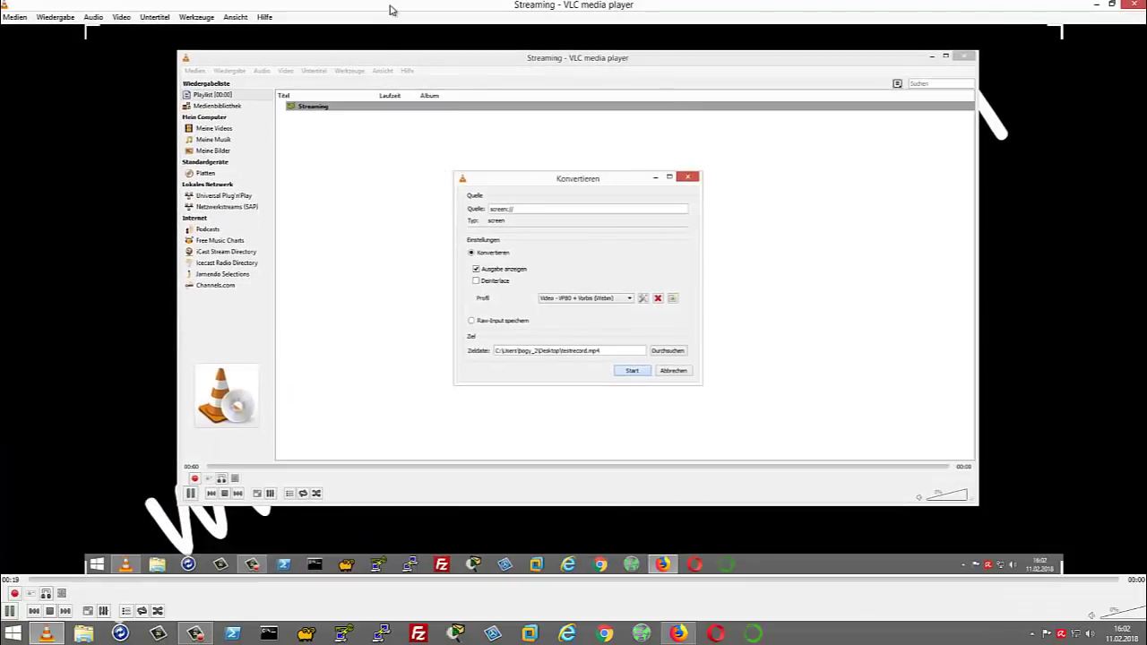
{"action": "left_click_drag", "start_coordinate": [390, 9], "coordinate": [492, 29]}
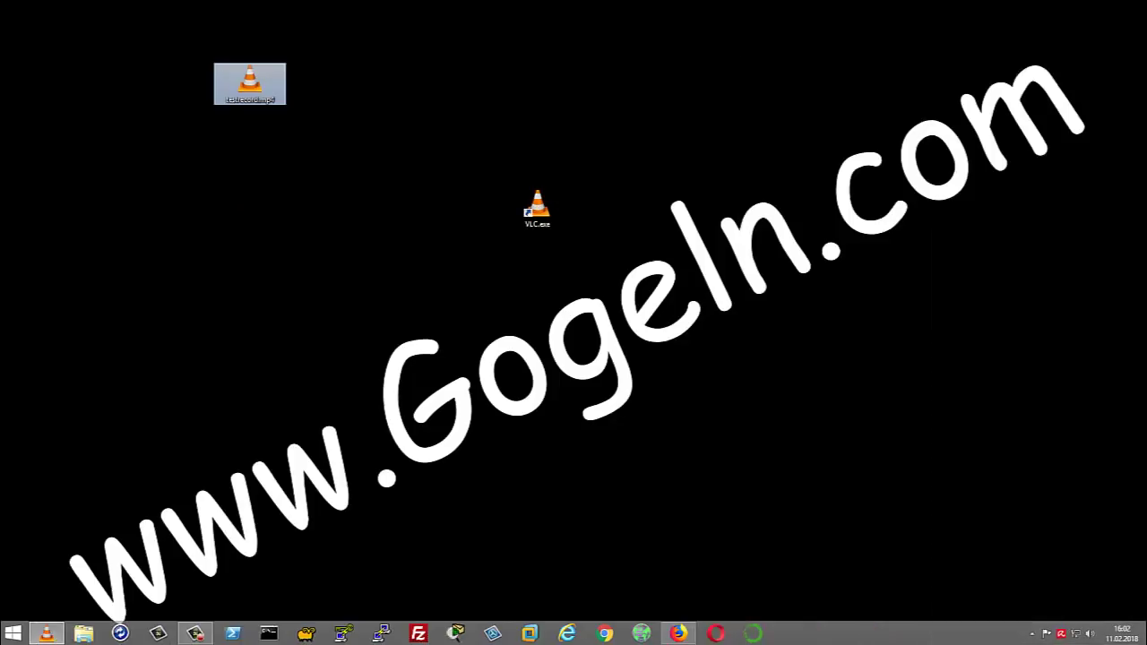
Step: Open a File Explorer window on Dieser PC and close it again while the desktop is being recorded
{"action": "left_click", "coordinate": [117, 448]}
{"action": "left_click", "coordinate": [90, 635]}
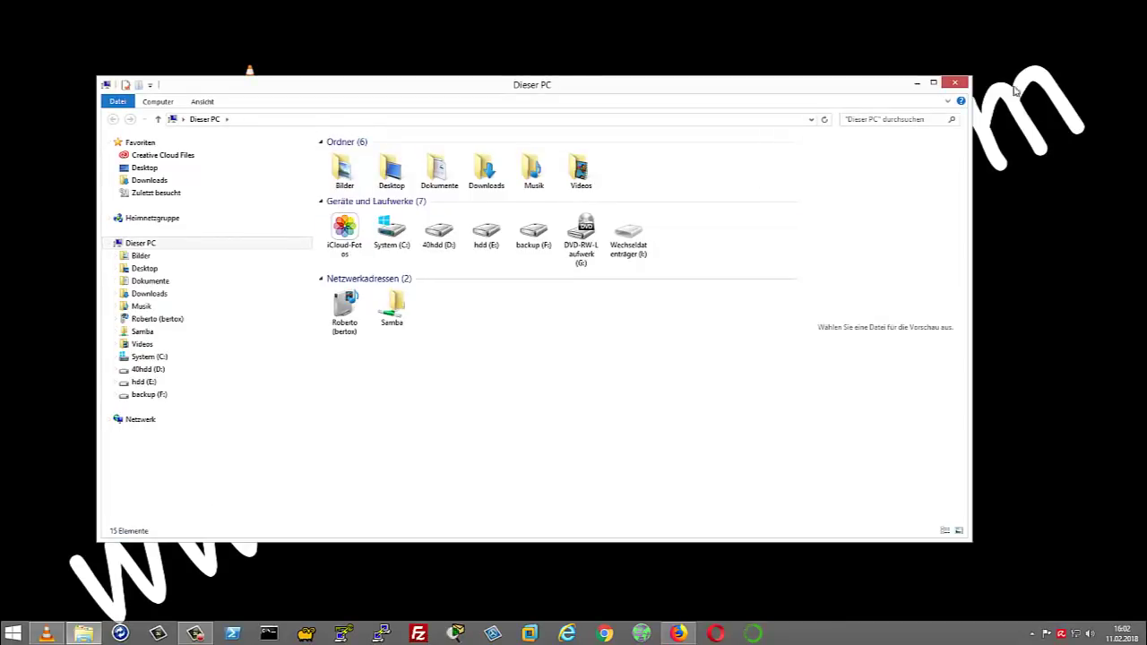
{"action": "left_click", "coordinate": [953, 84]}
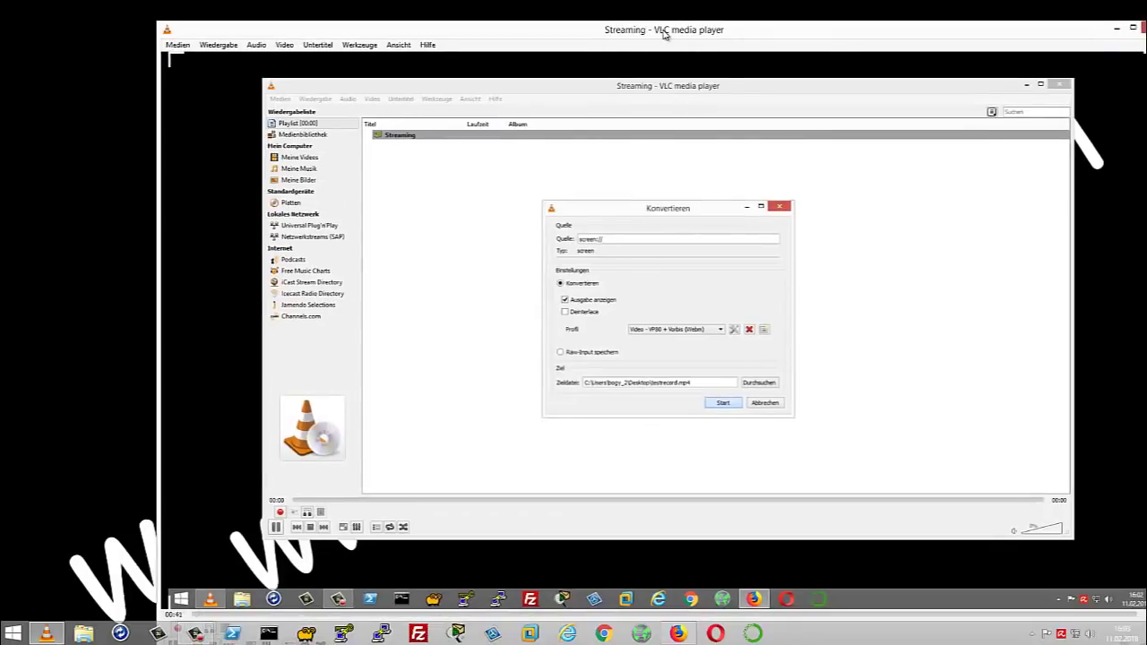
Step: Maximize the streaming window, stop the desktop recording and minimize the player
{"action": "double_click", "coordinate": [665, 30]}
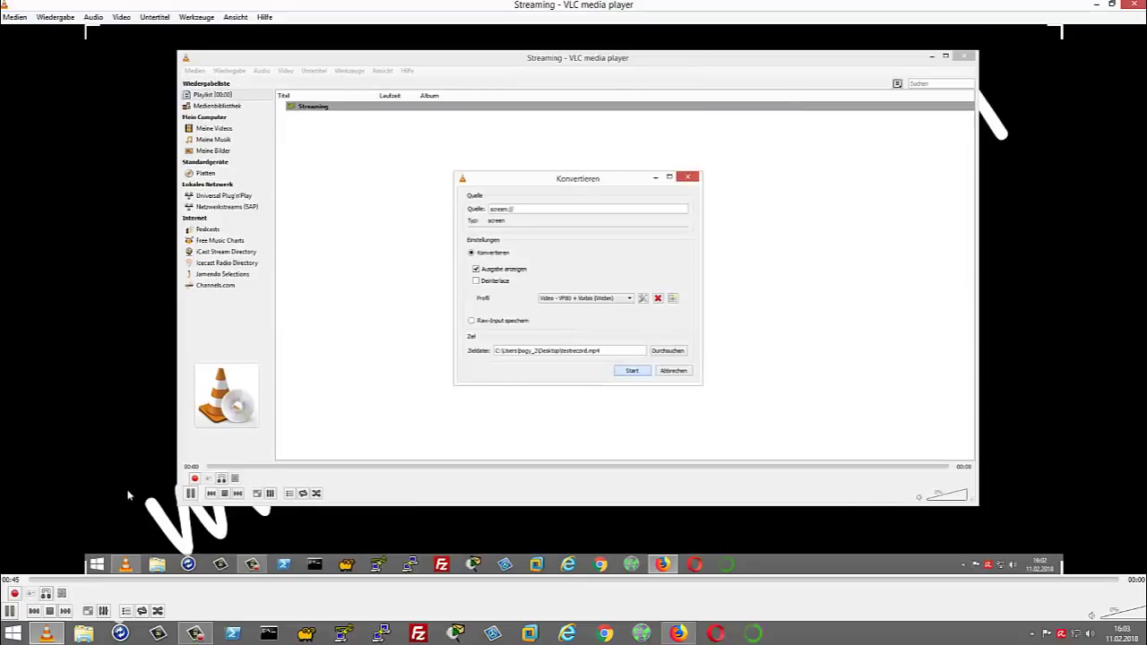
{"action": "left_click", "coordinate": [50, 612]}
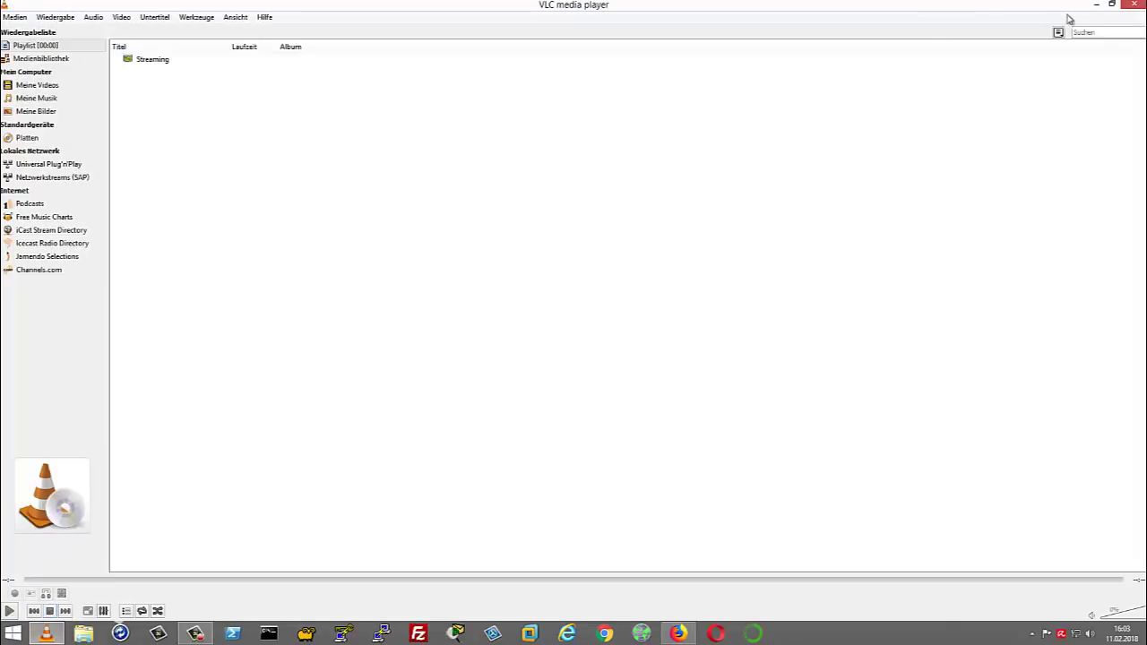
{"action": "left_click", "coordinate": [1095, 6]}
Step: Place the testrecord.mp4 icon directly above the VLC.exe shortcut on the desktop and clear the selection
{"action": "left_click_drag", "start_coordinate": [248, 86], "coordinate": [490, 98]}
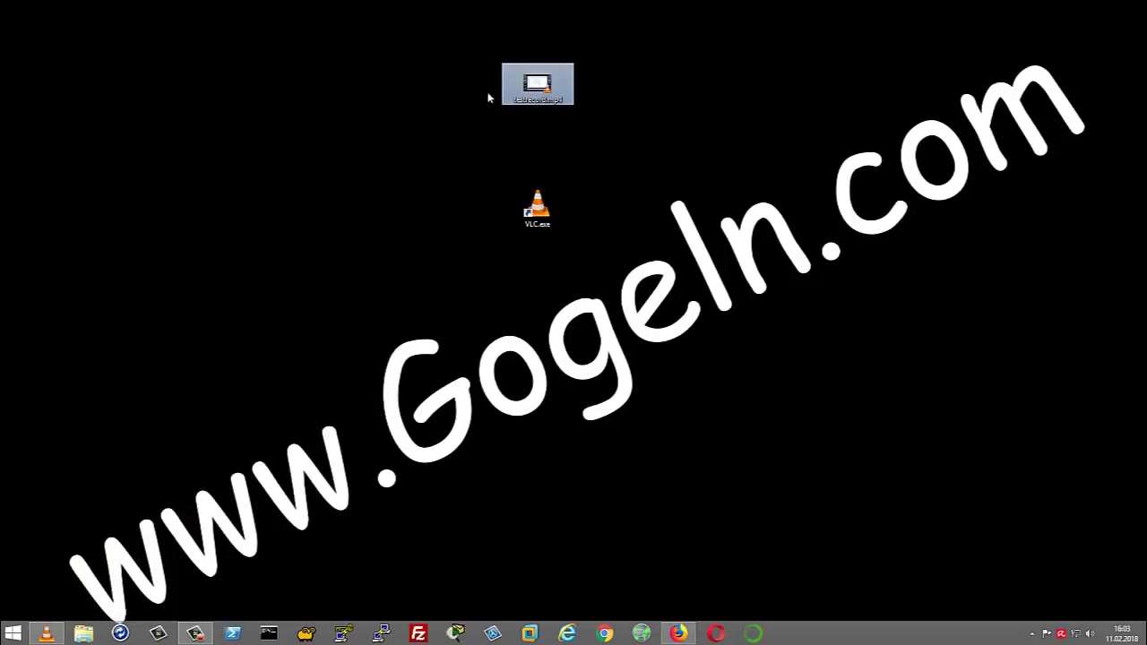
{"action": "left_click_drag", "start_coordinate": [442, 15], "coordinate": [658, 197]}
{"action": "left_click", "coordinate": [606, 98]}
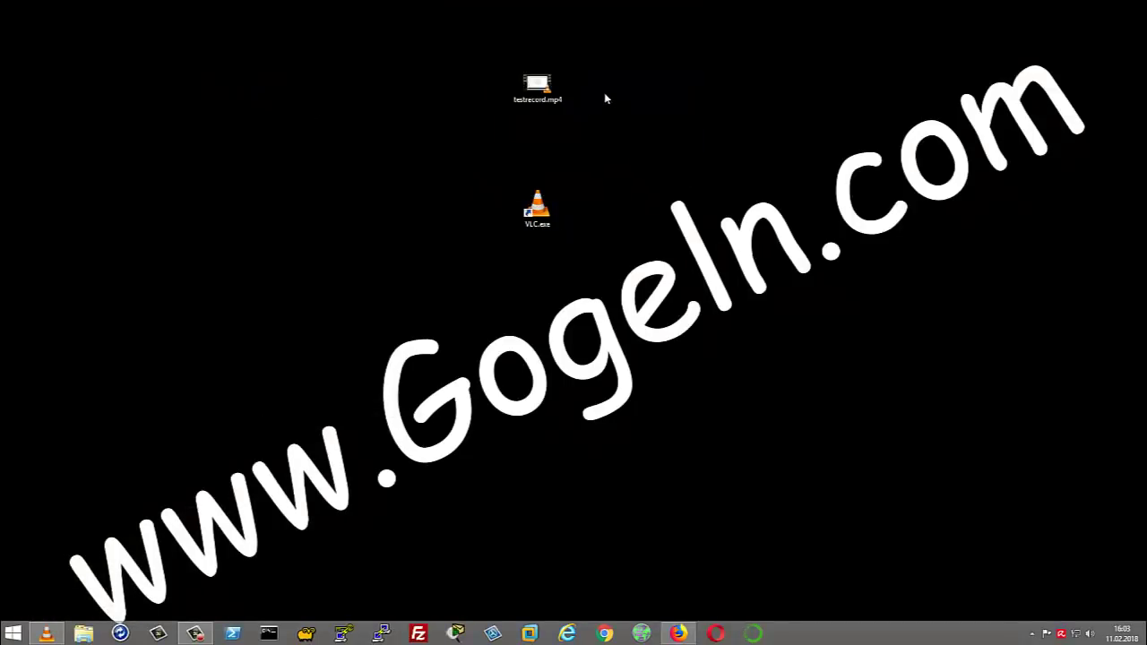
Step: Play testrecord.mp4 in a maximized window and skip ahead to two further points to check the recording
{"action": "double_click", "coordinate": [537, 87]}
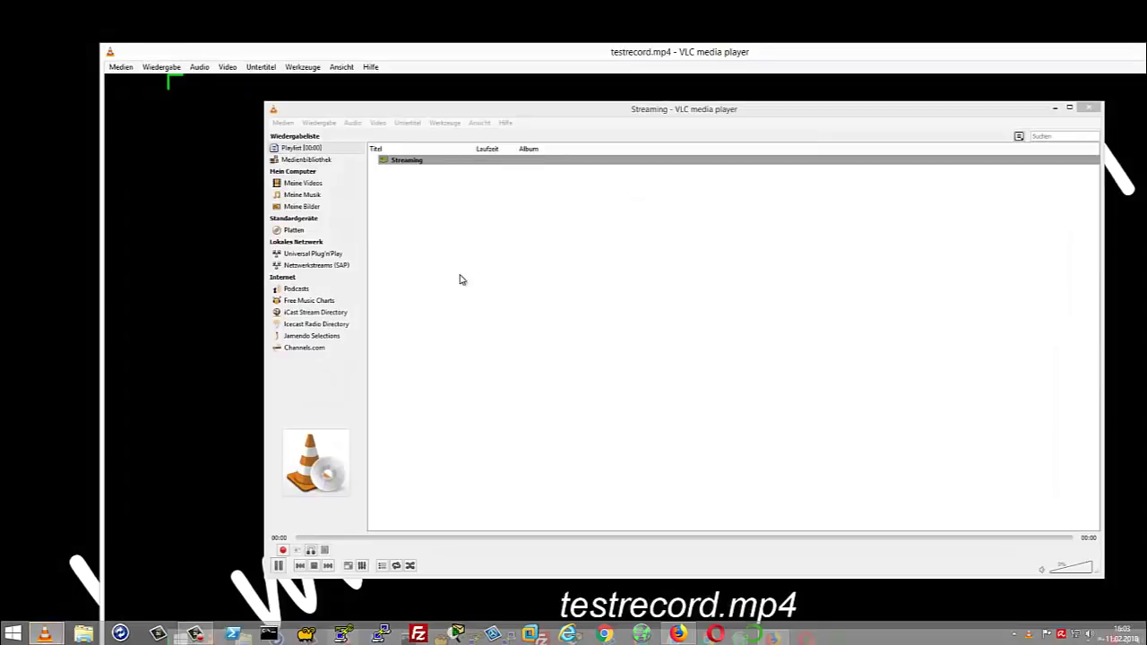
{"action": "double_click", "coordinate": [664, 51]}
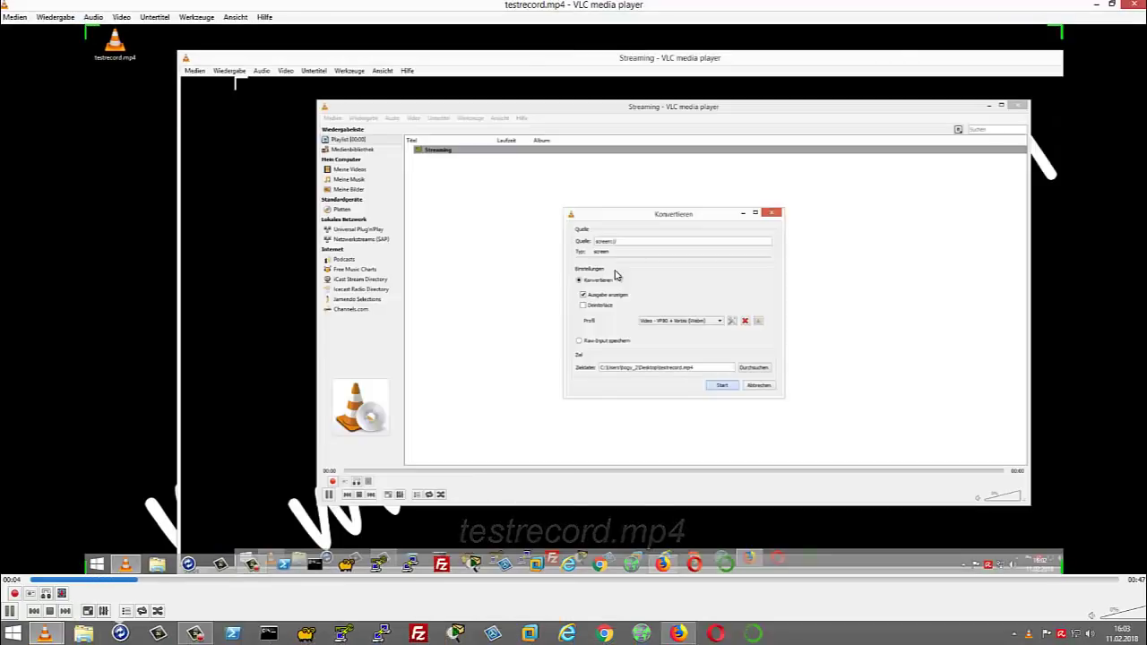
{"action": "left_click", "coordinate": [464, 580]}
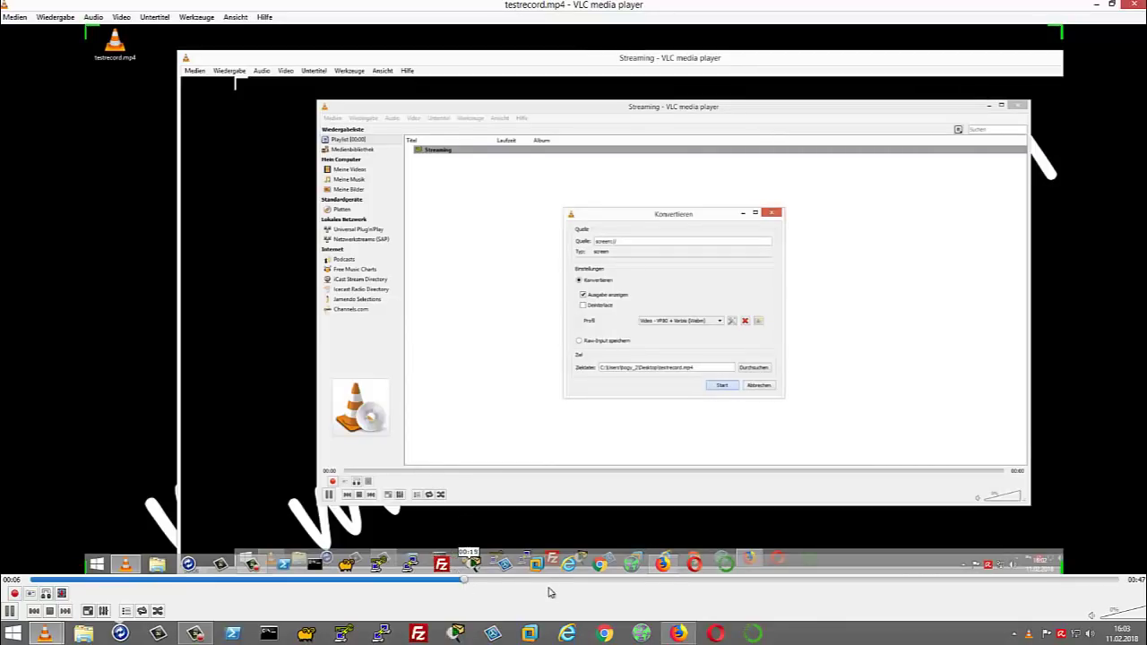
{"action": "left_click", "coordinate": [809, 579]}
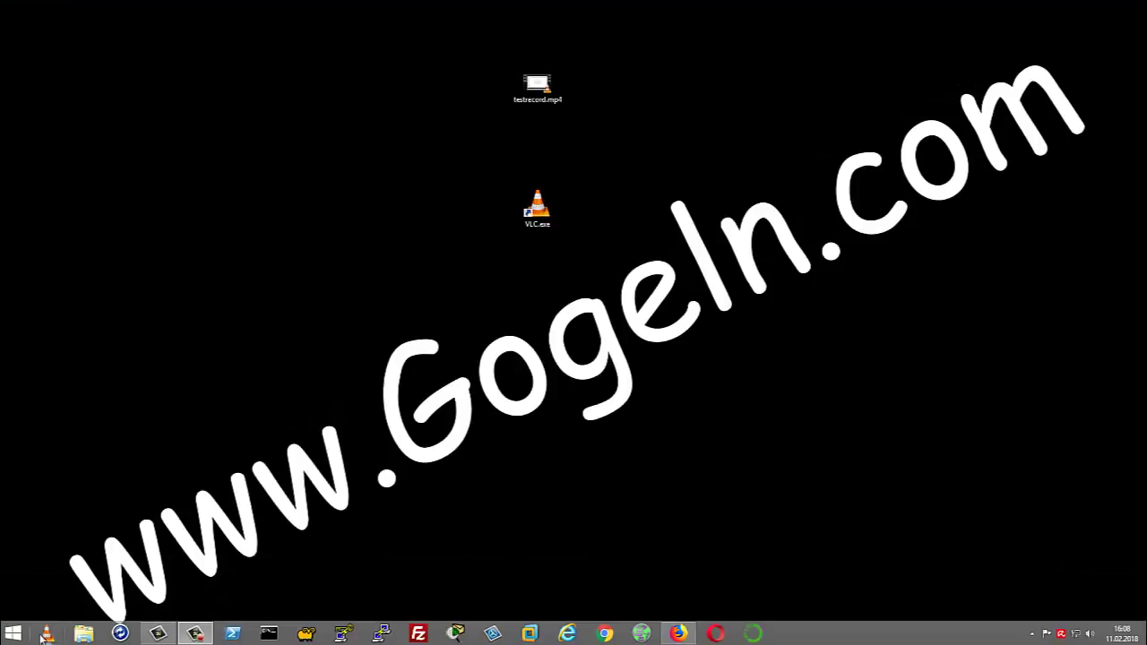
Step: Start VLC media player and open the dialog for playing a network stream
{"action": "left_click", "coordinate": [44, 634]}
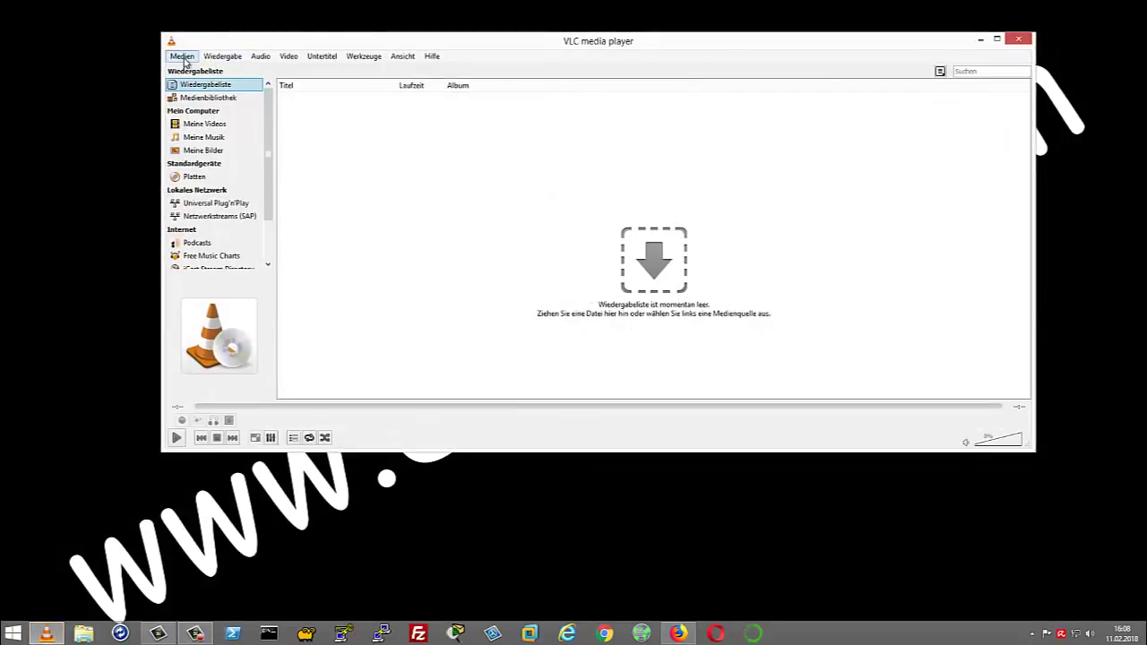
{"action": "left_click", "coordinate": [183, 57]}
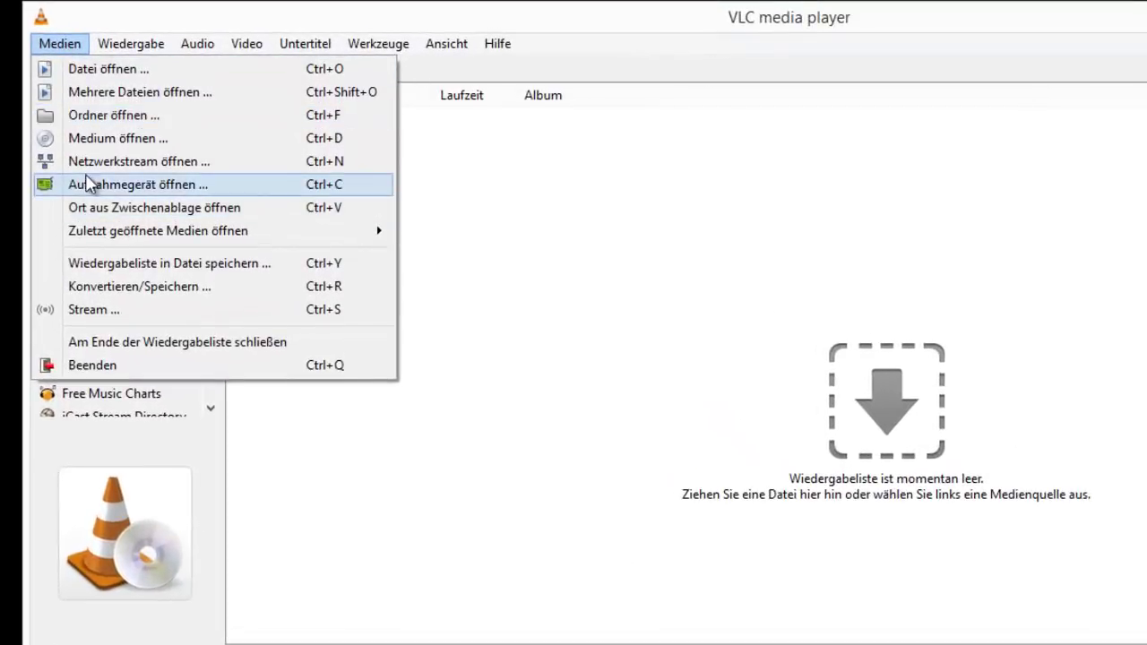
{"action": "mouse_move", "coordinate": [97, 43]}
{"action": "mouse_move", "coordinate": [53, 45]}
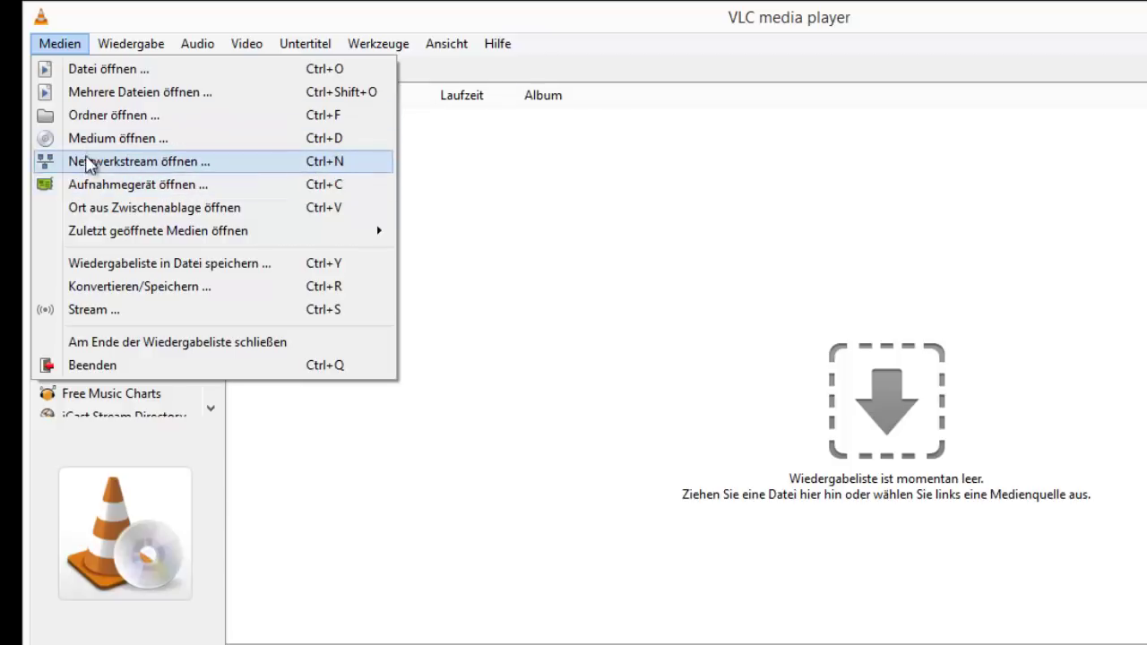
{"action": "left_click", "coordinate": [59, 43]}
{"action": "left_click", "coordinate": [59, 43]}
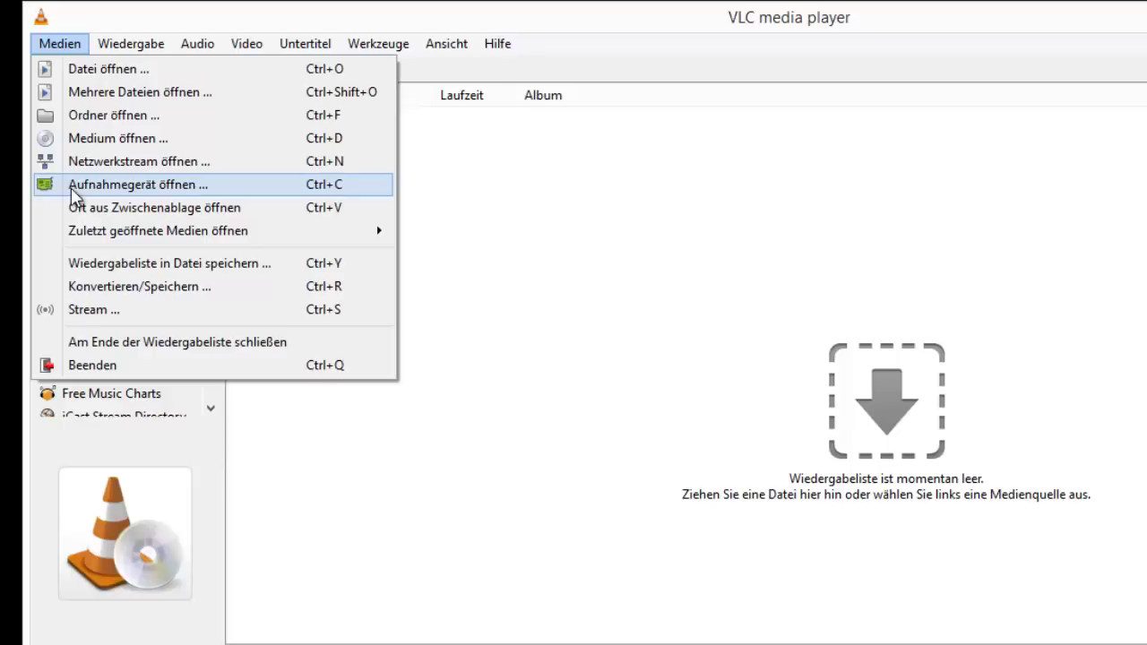
{"action": "left_click", "coordinate": [179, 163]}
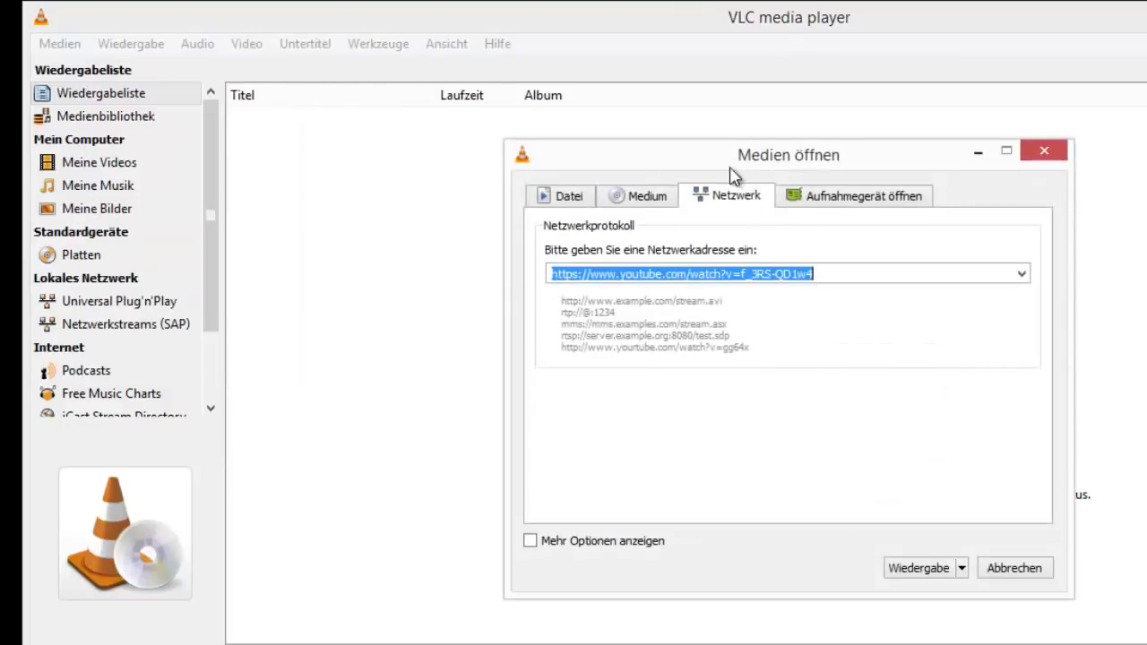
{"action": "left_click", "coordinate": [857, 277]}
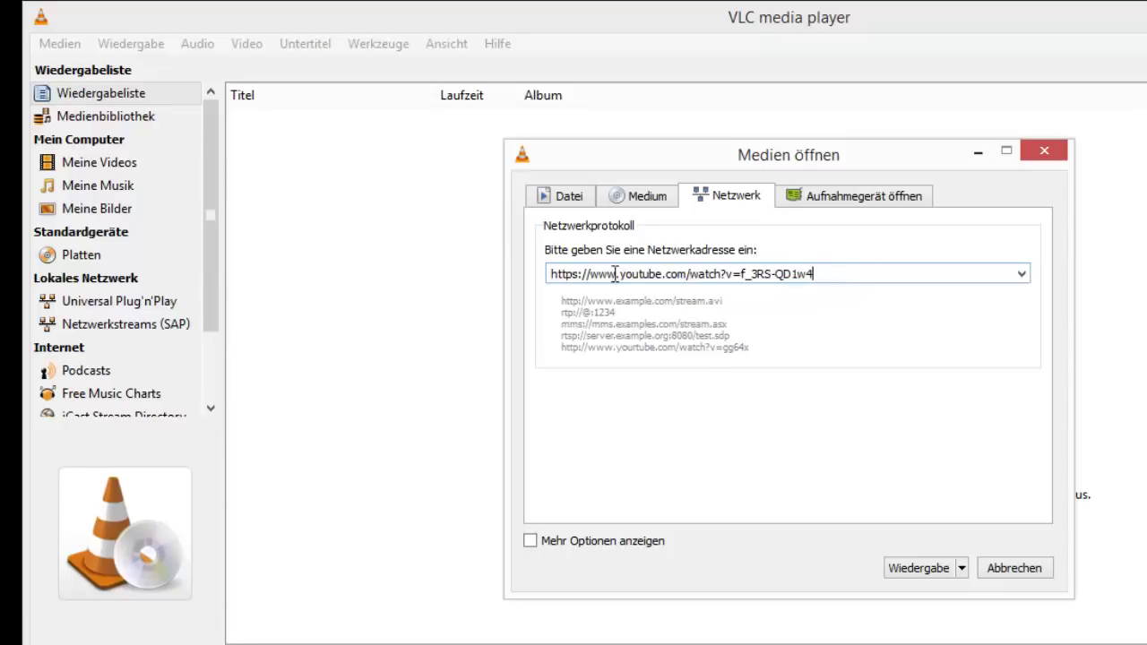
{"action": "left_click_drag", "start_coordinate": [553, 275], "coordinate": [851, 287]}
{"action": "left_click", "coordinate": [842, 271]}
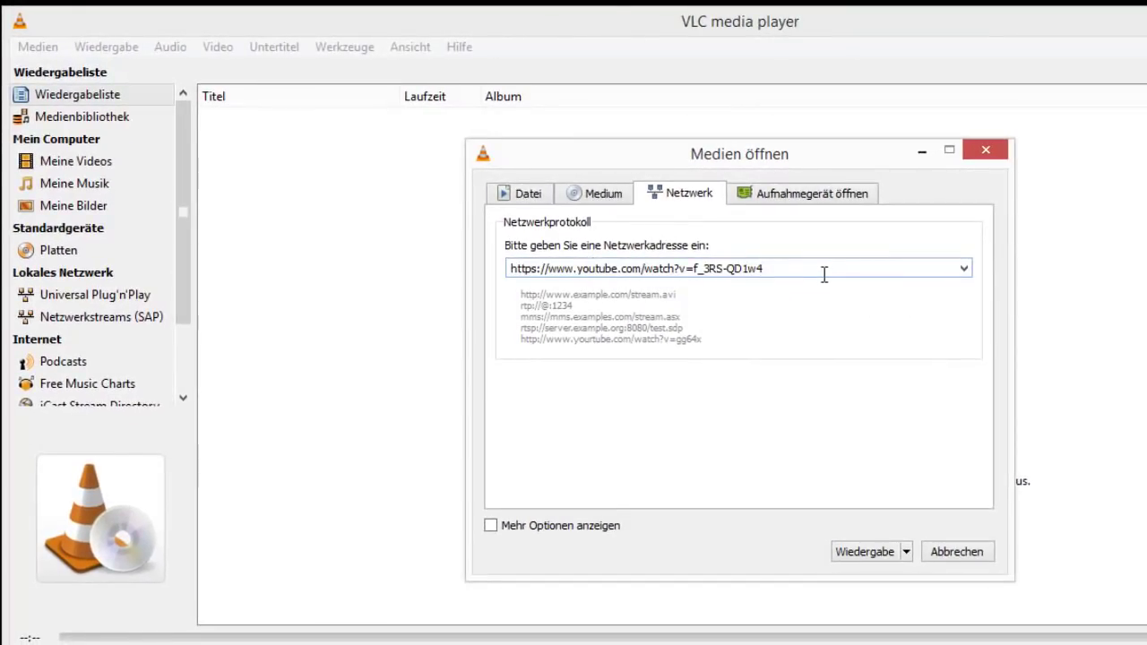
{"action": "left_click", "coordinate": [865, 551]}
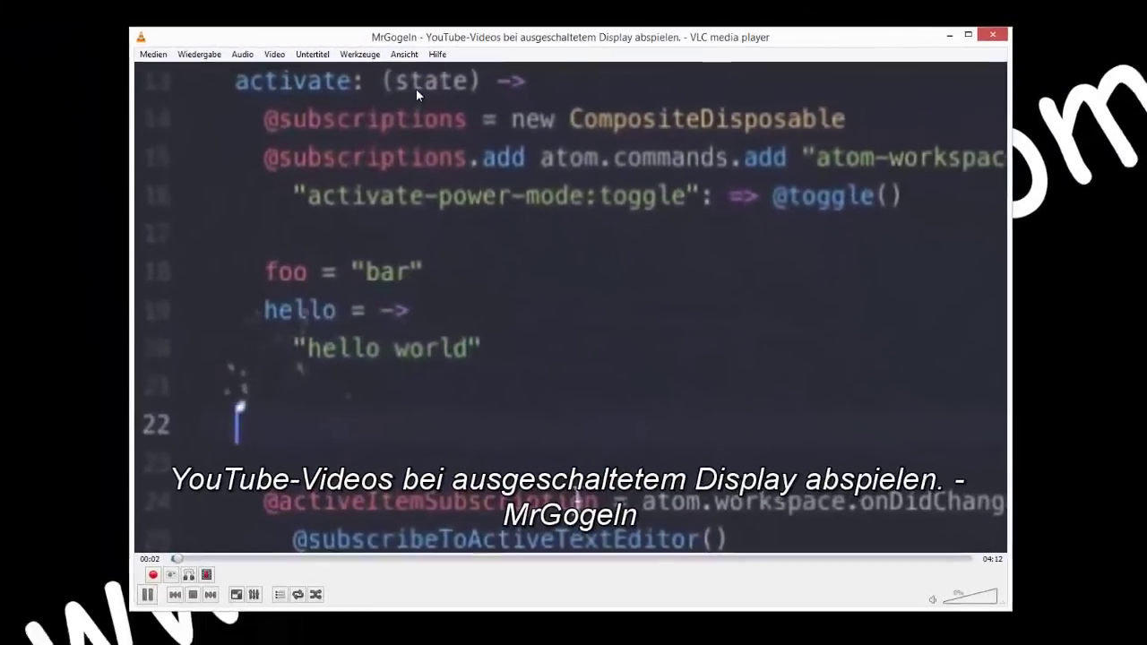
{"action": "right_click", "coordinate": [417, 158]}
{"action": "mouse_move", "coordinate": [477, 338]}
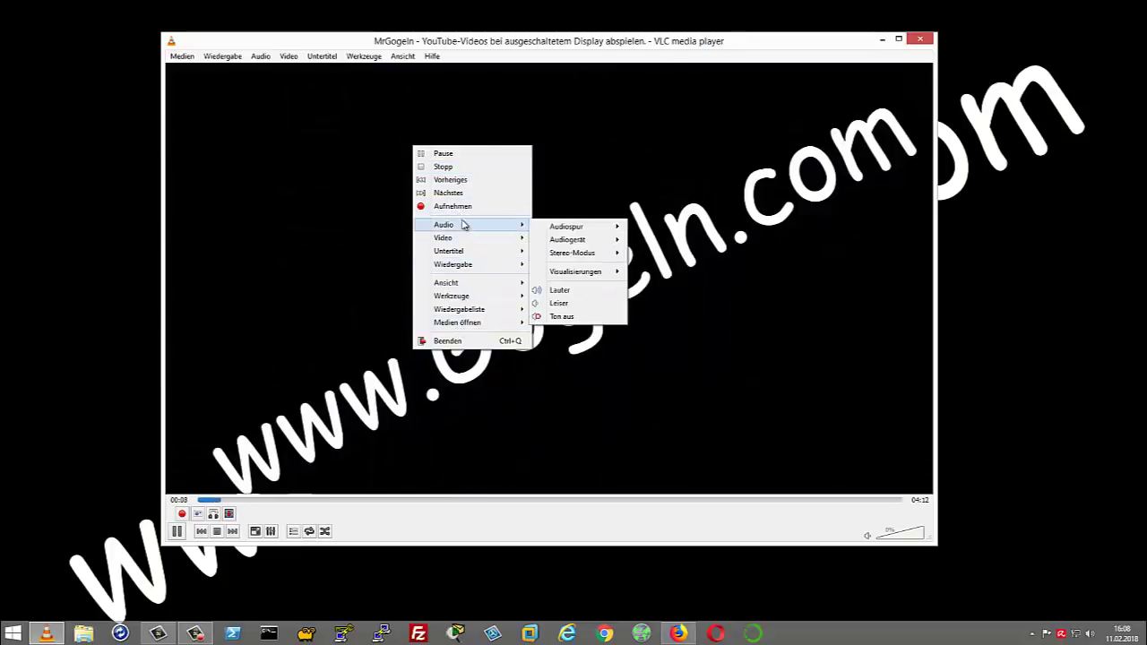
{"action": "left_click", "coordinate": [333, 139]}
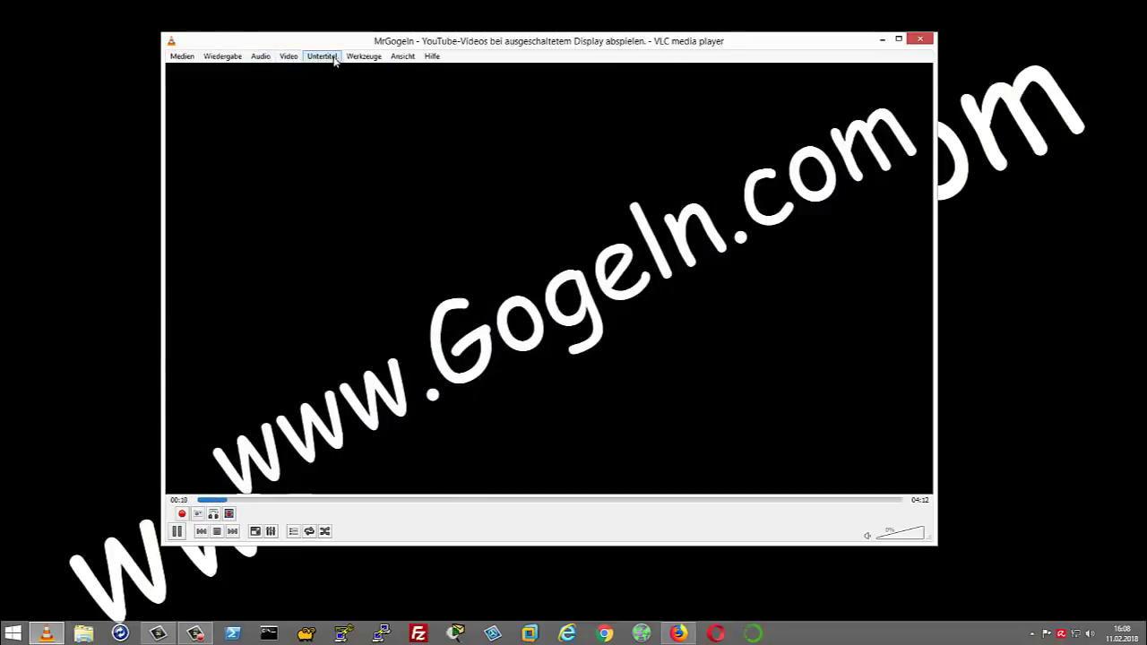
Step: Open the codec information of the playing YouTube stream and move its window further up
{"action": "left_click", "coordinate": [363, 57]}
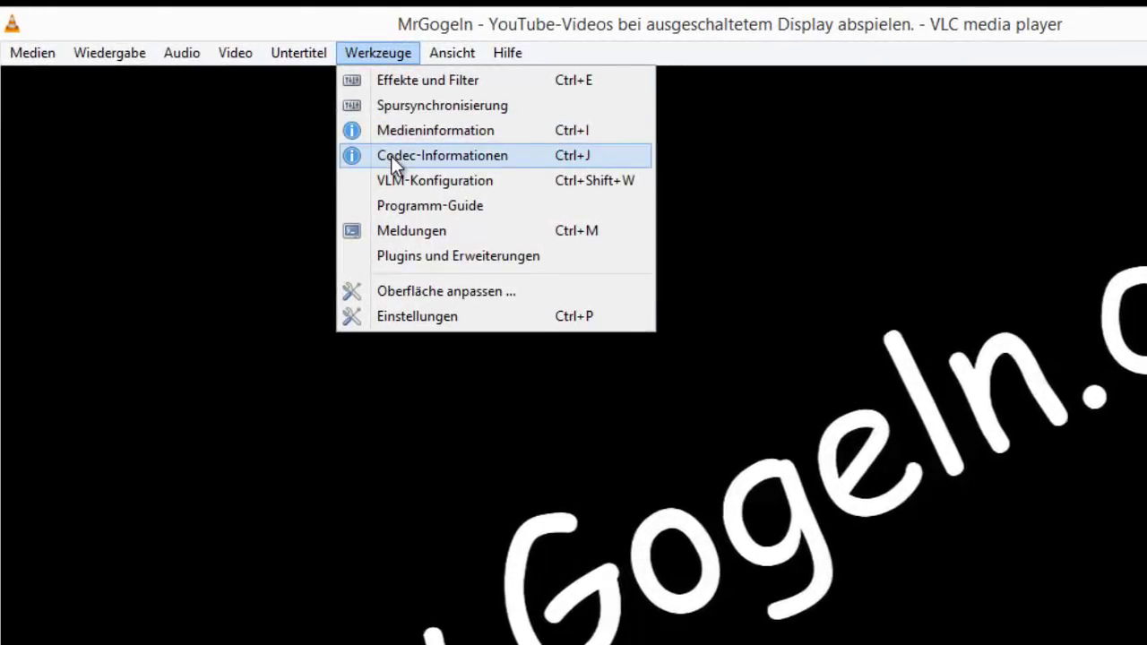
{"action": "left_click", "coordinate": [522, 158]}
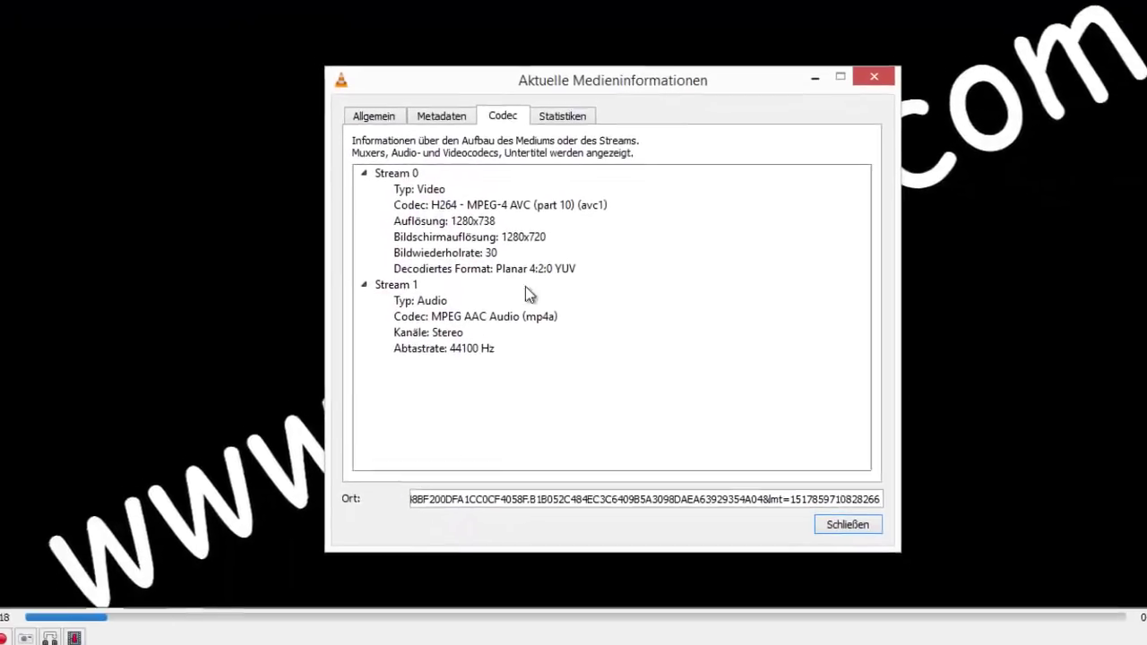
{"action": "left_click_drag", "start_coordinate": [583, 78], "coordinate": [575, 9]}
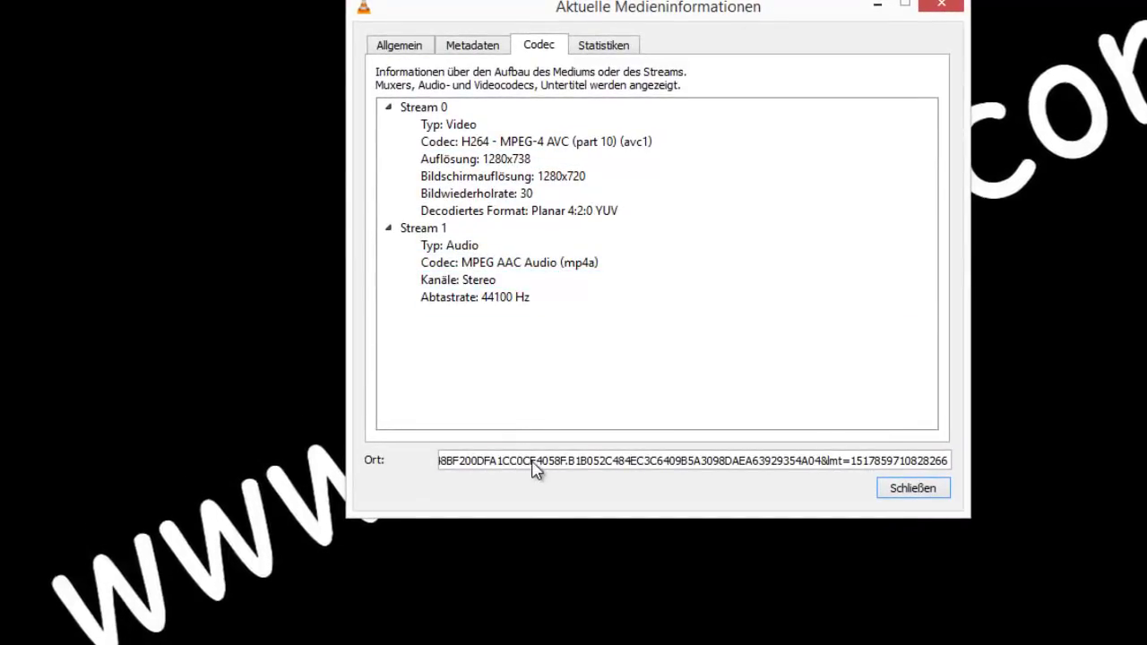
Step: Copy the complete stream address from the media information's Ort field to the clipboard
{"action": "triple_click", "coordinate": [534, 468]}
{"action": "left_click", "coordinate": [525, 464]}
{"action": "triple_click", "coordinate": [529, 466]}
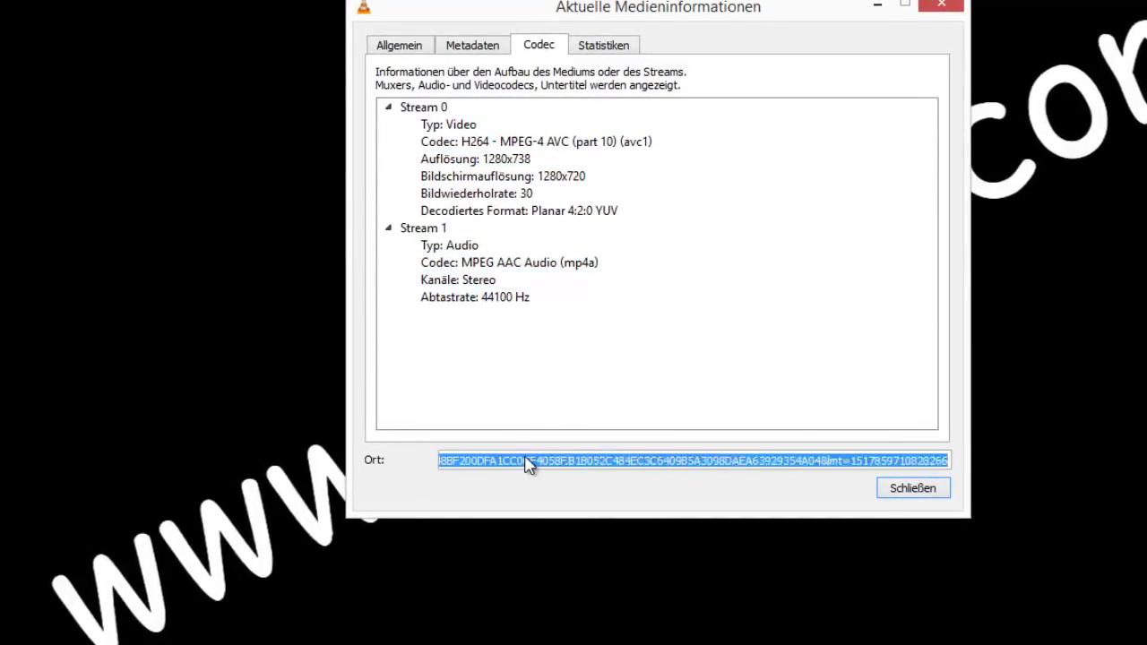
{"action": "right_click", "coordinate": [529, 464]}
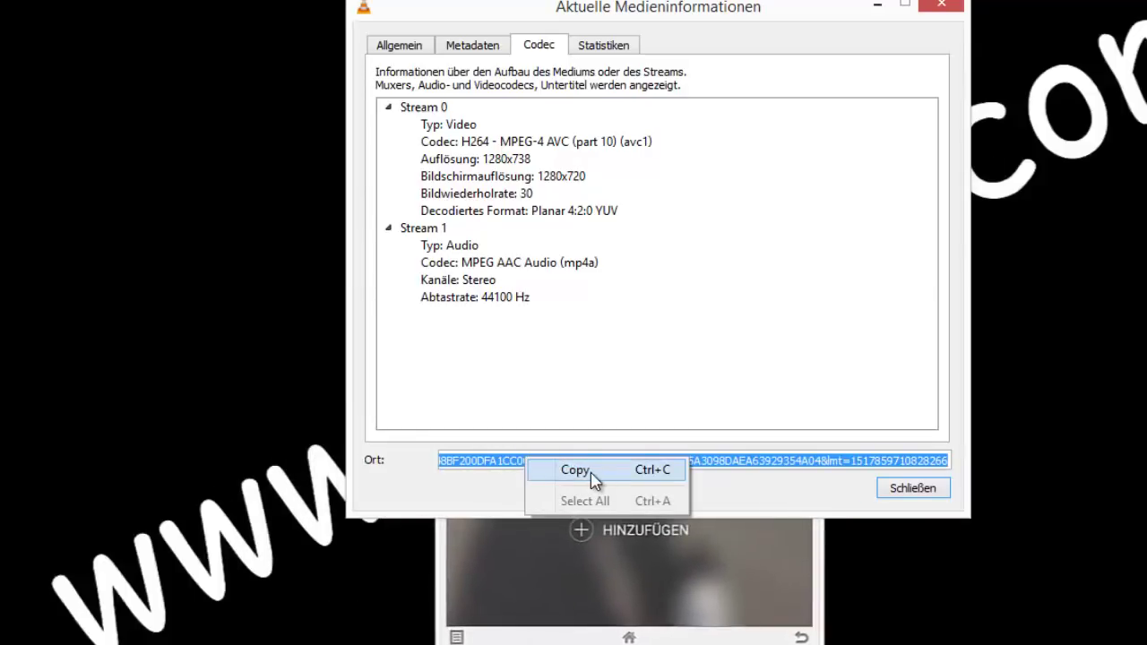
{"action": "left_click", "coordinate": [592, 480]}
{"action": "double_click", "coordinate": [481, 461]}
{"action": "right_click", "coordinate": [484, 459]}
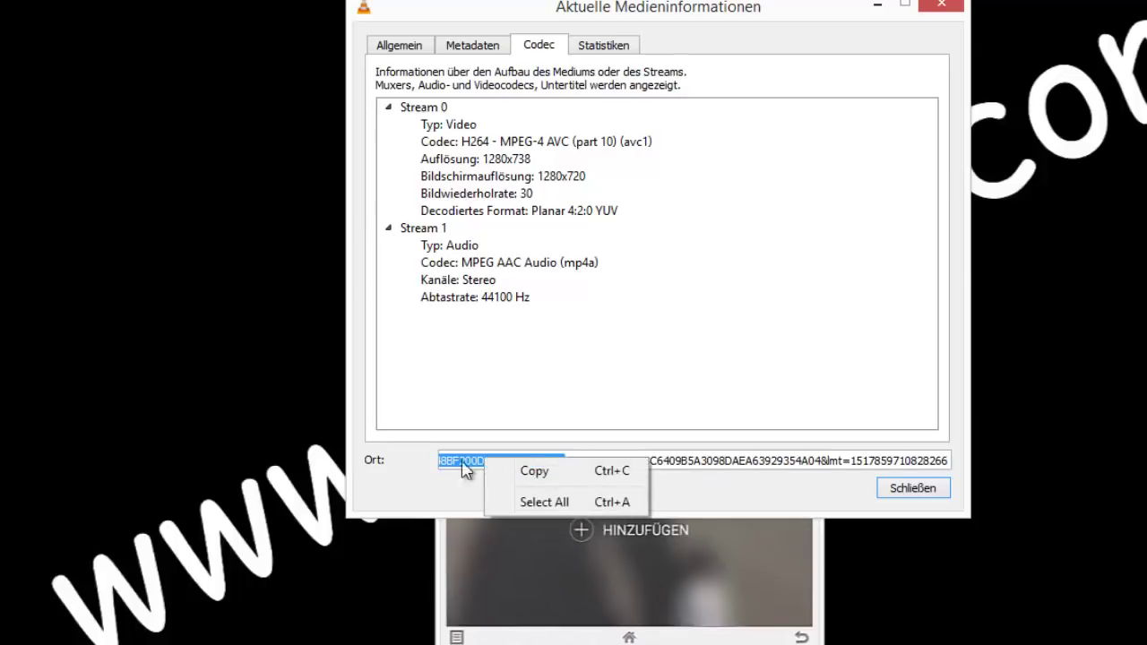
{"action": "left_click", "coordinate": [464, 468]}
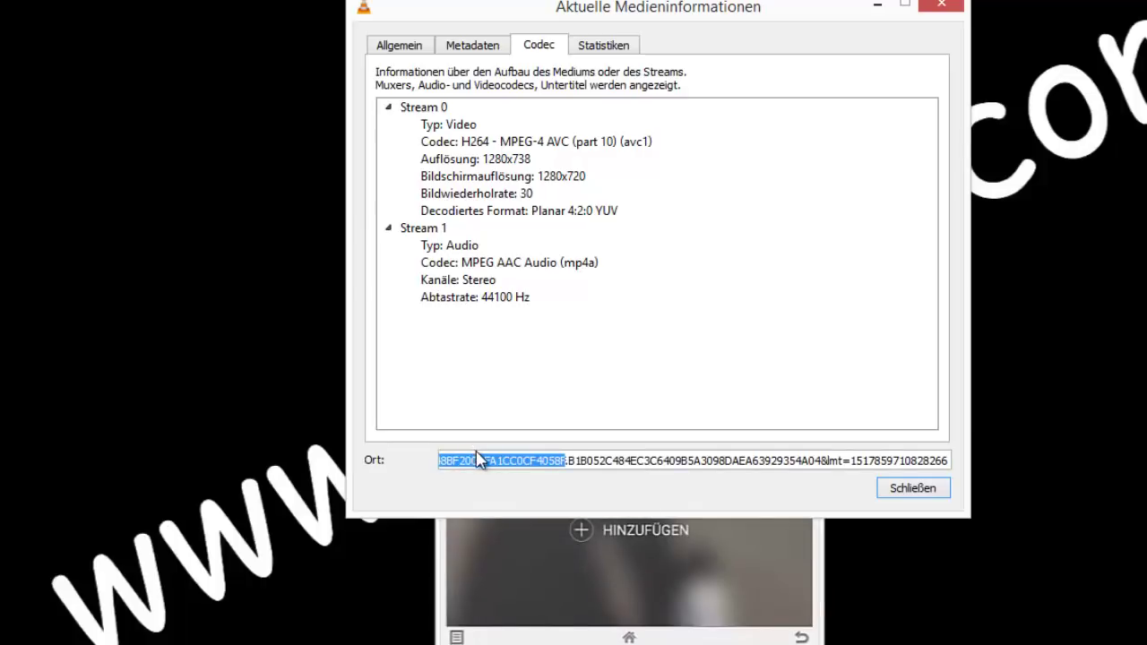
{"action": "triple_click", "coordinate": [481, 462]}
{"action": "right_click", "coordinate": [496, 467]}
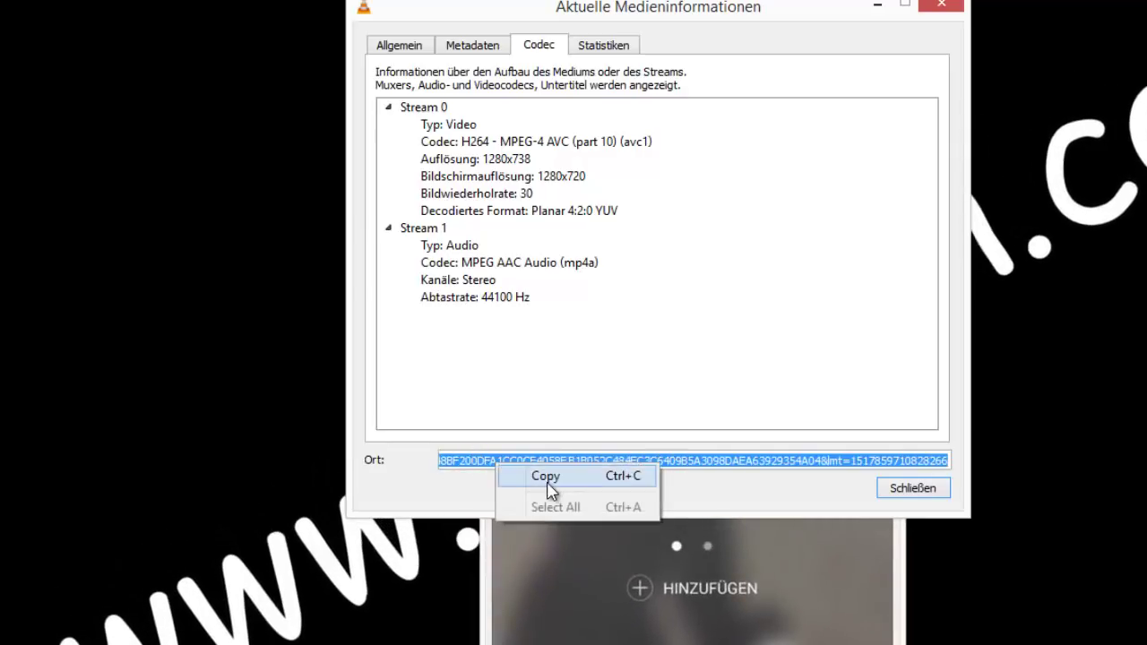
{"action": "left_click", "coordinate": [550, 482]}
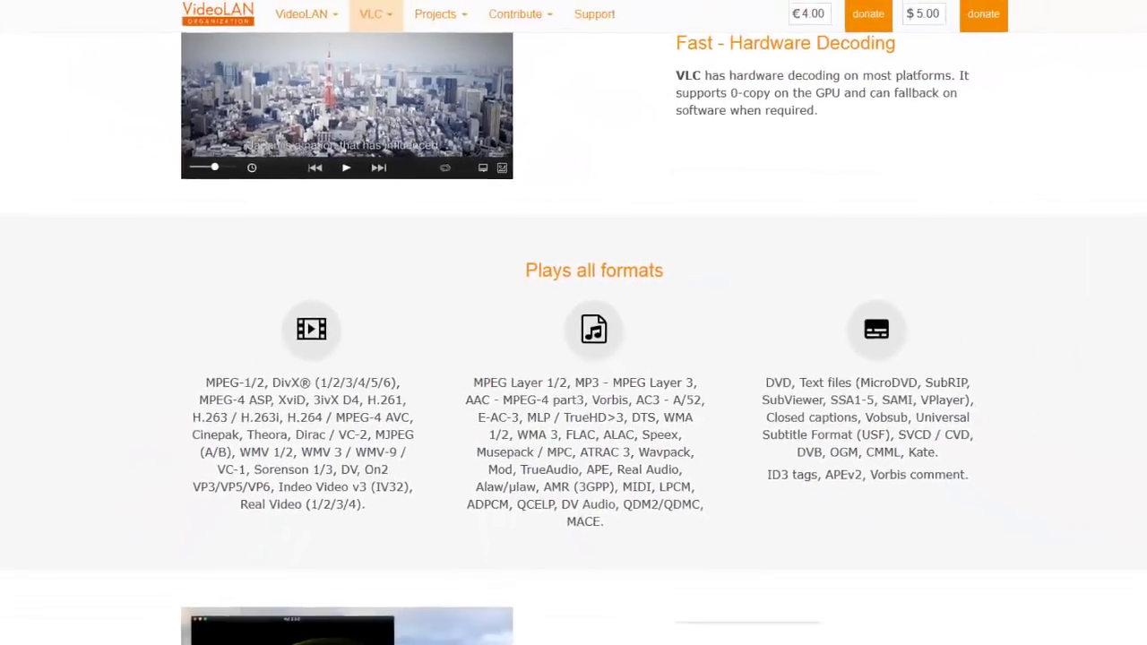
Step: Switch to Firefox, load the copied stream address in a new tab and mute the video
{"action": "key", "text": "ctrl+t"}
{"action": "key", "text": "ctrl+v"}
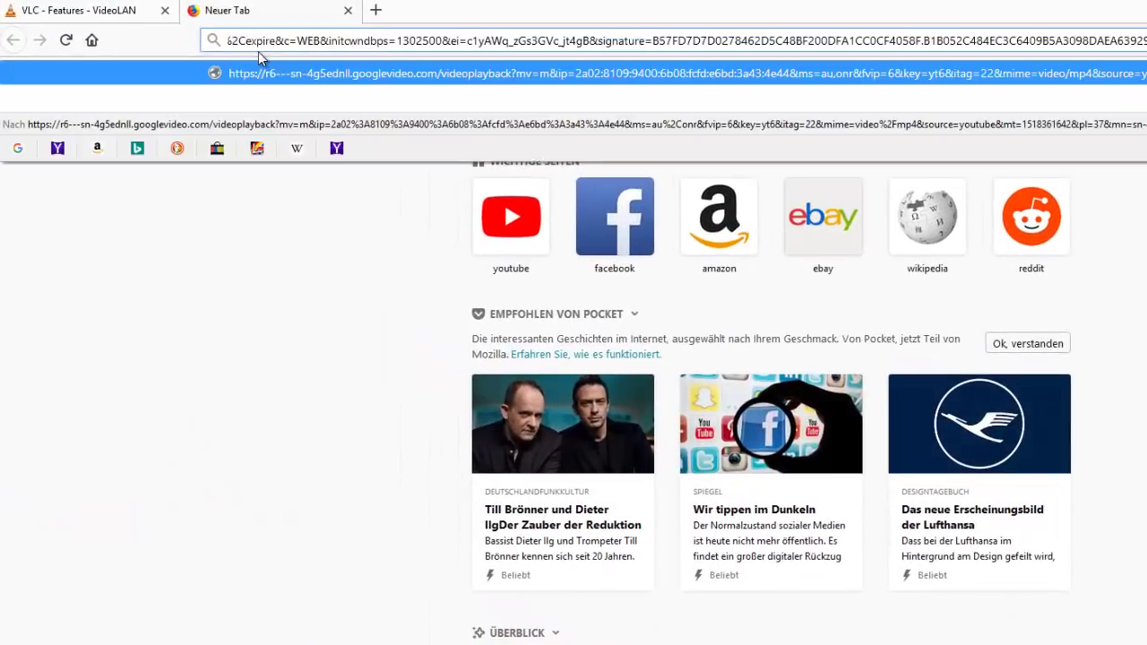
{"action": "key", "text": "Return"}
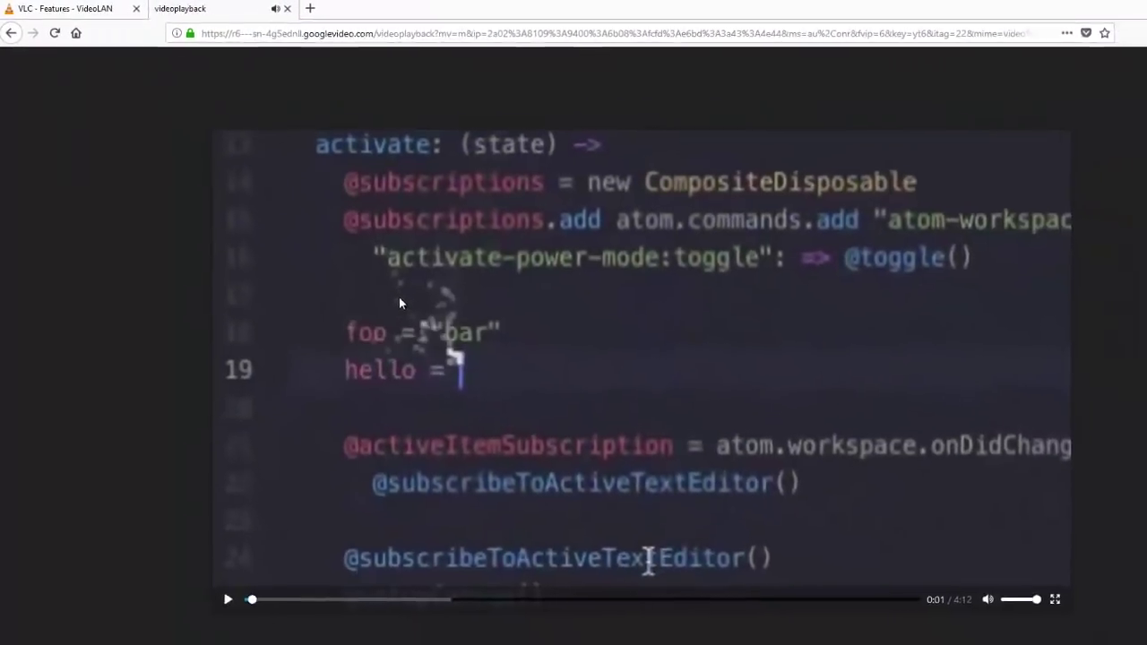
{"action": "left_click", "coordinate": [882, 538]}
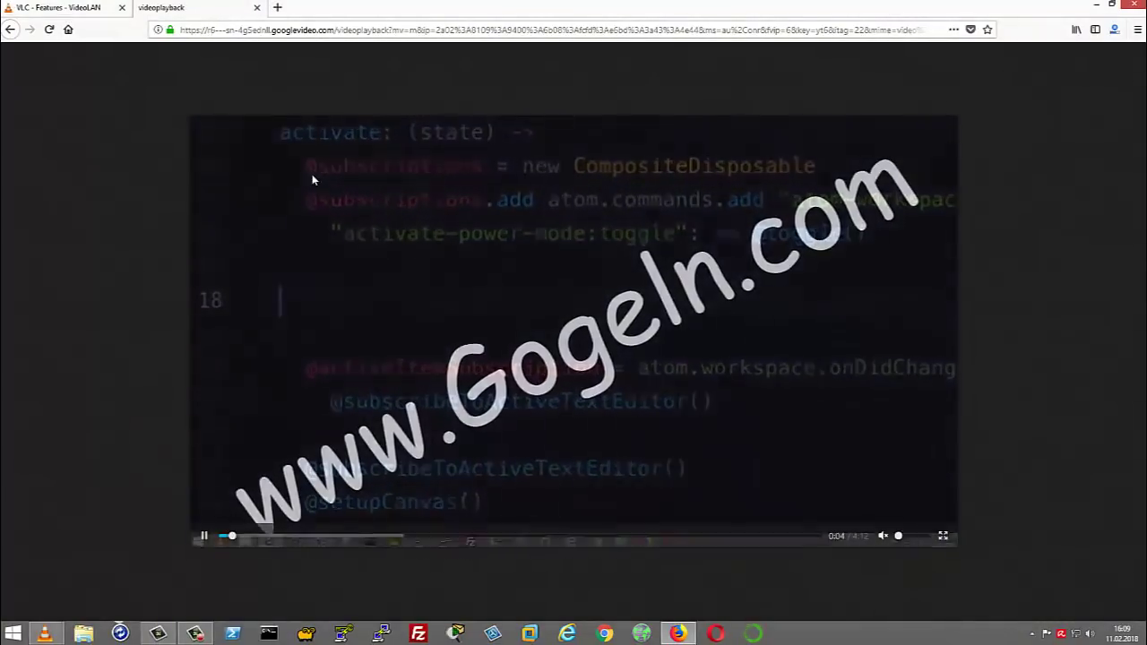
Step: Save the playing video to the Desktop as videoplayback.mp4
{"action": "right_click", "coordinate": [313, 177]}
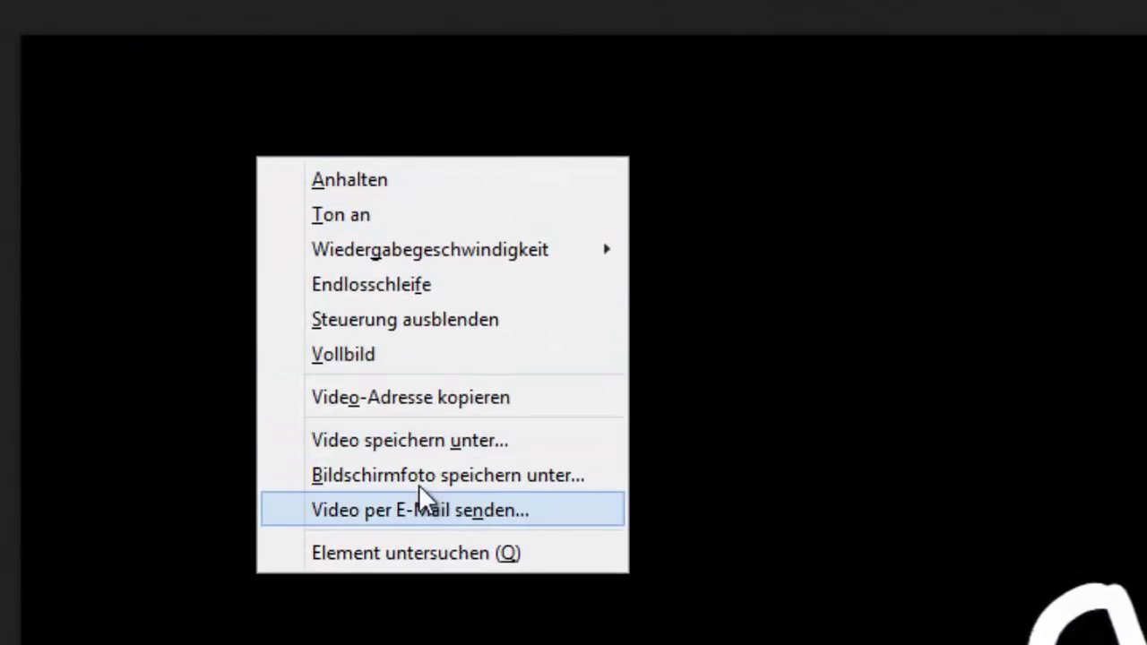
{"action": "left_click", "coordinate": [467, 443]}
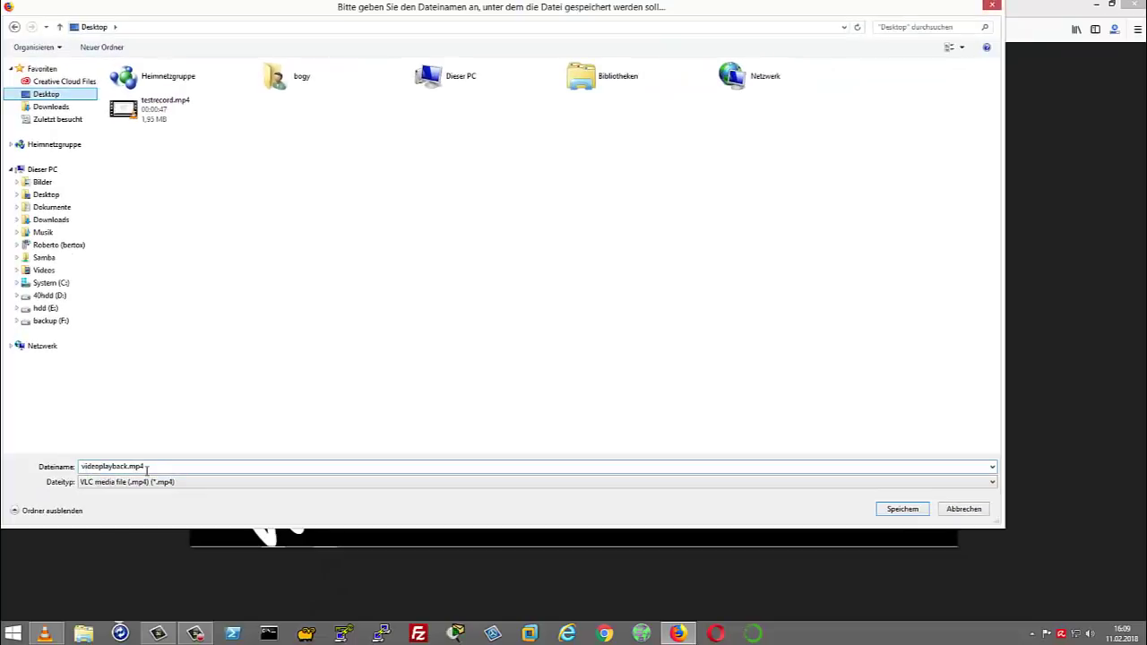
{"action": "left_click", "coordinate": [145, 468]}
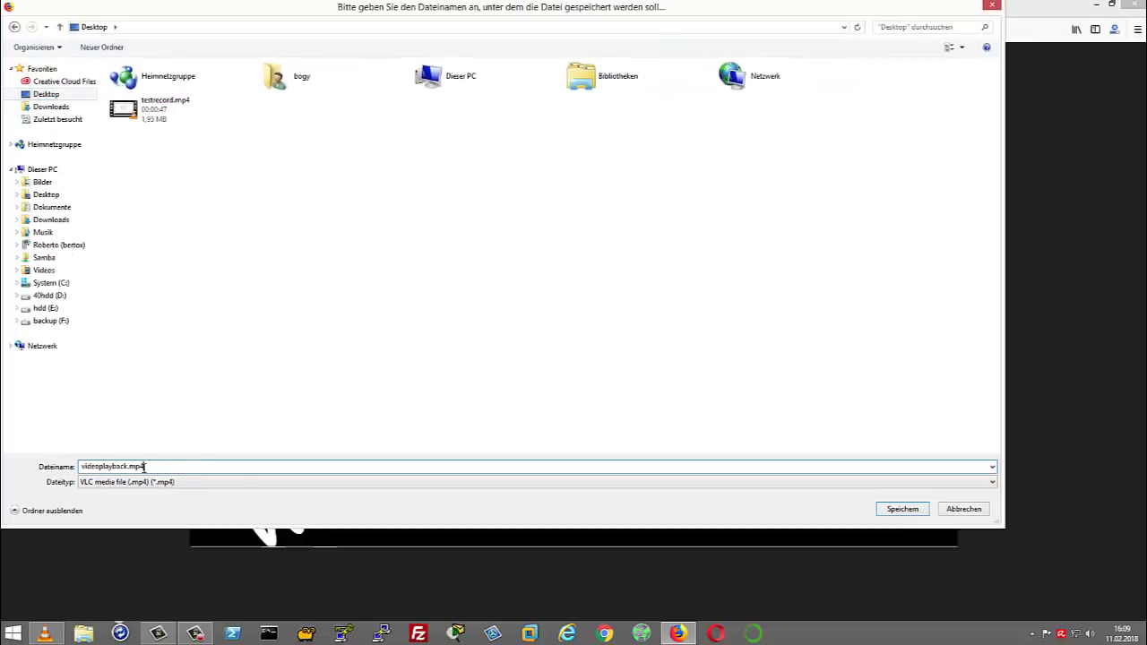
{"action": "left_click", "coordinate": [901, 509]}
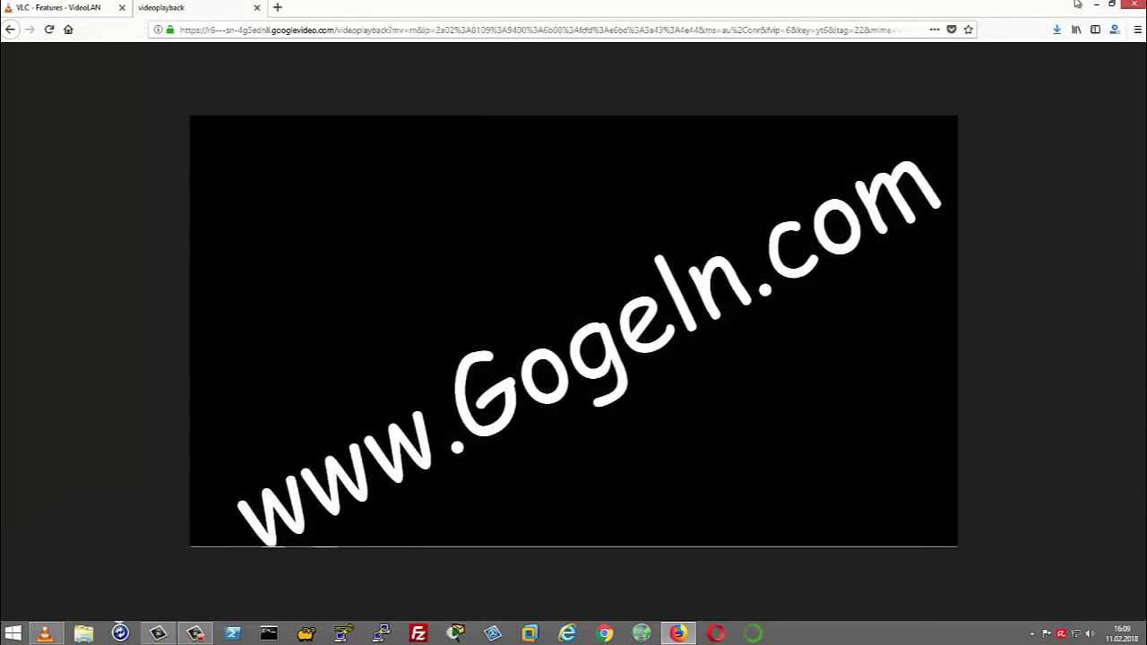
Step: Clear the desktop by minimizing the browser and closing VLC, and place the videoplayback.mp4 icon beside the gap between testrecord.mp4 and VLC.exe
{"action": "left_click", "coordinate": [1097, 8]}
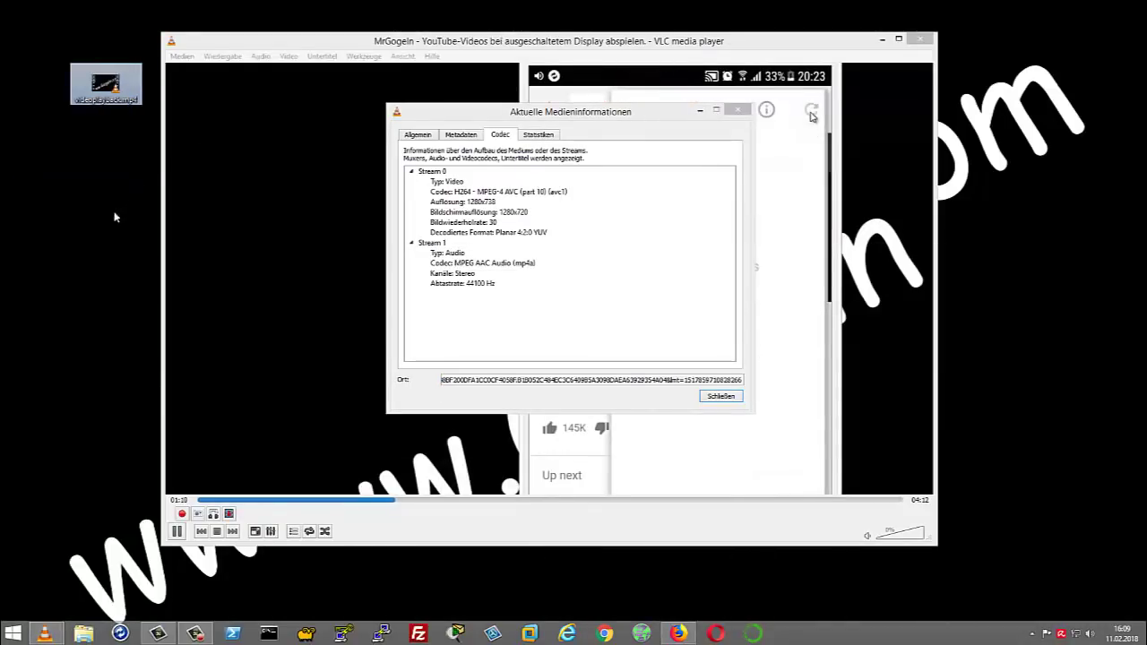
{"action": "left_click", "coordinate": [721, 395]}
{"action": "left_click", "coordinate": [922, 34]}
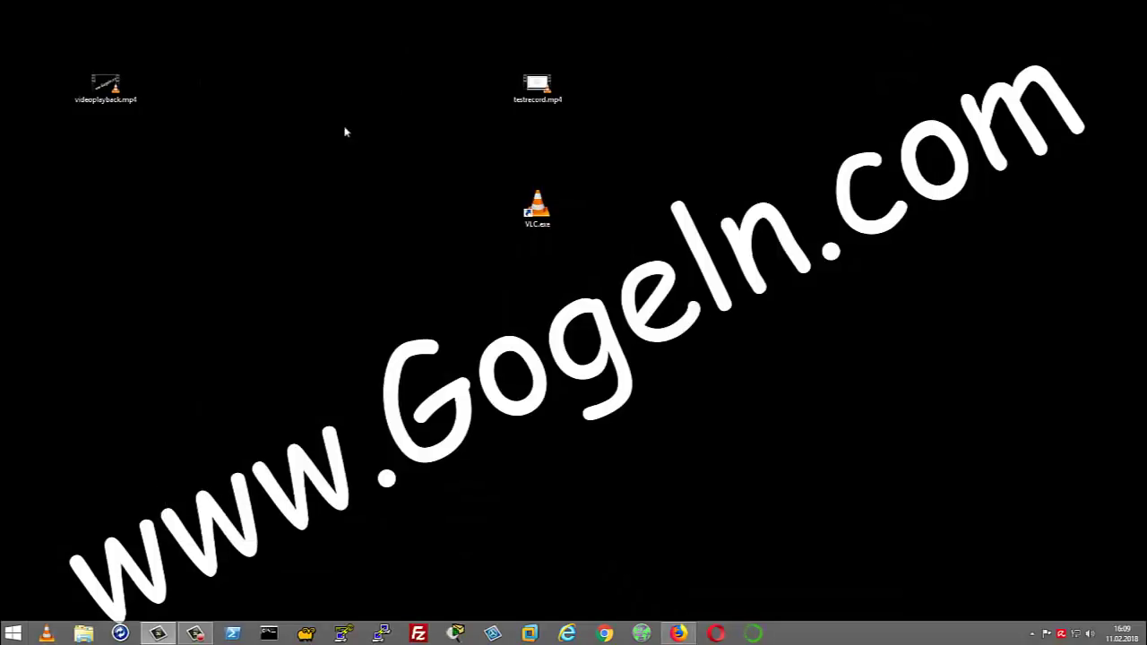
{"action": "left_click_drag", "start_coordinate": [103, 85], "coordinate": [613, 148]}
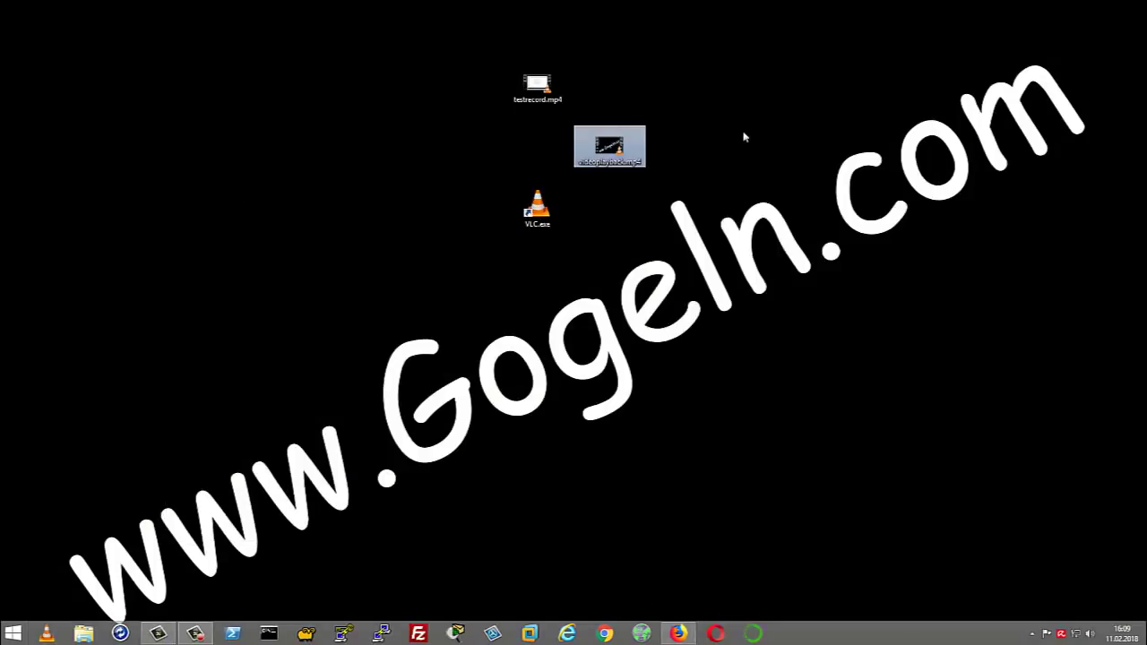